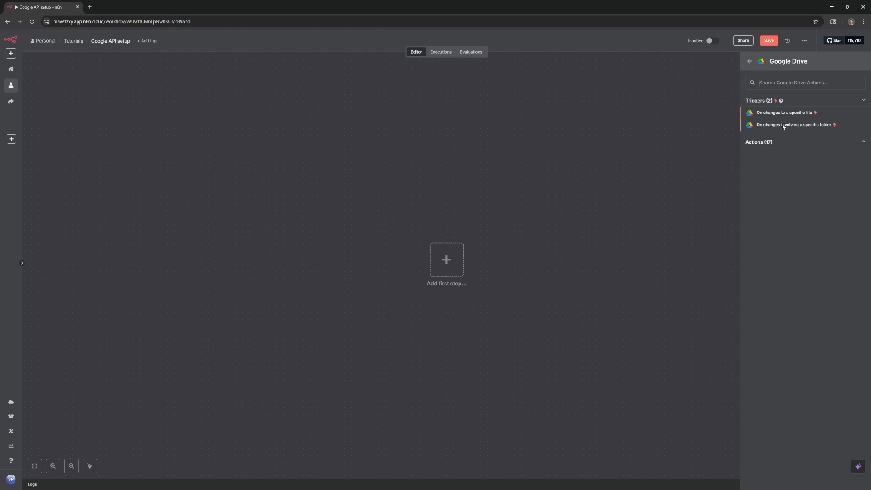
# - Add the 'On changes involving a specific folder' Google Drive trigger and start a new OAuth2 credential
pyautogui.click(812, 125)
pyautogui.click(233, 86)
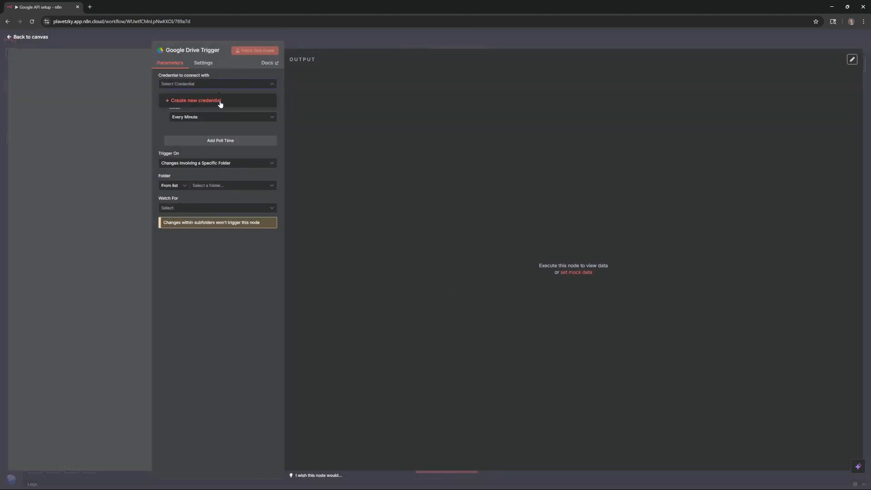
pyautogui.click(220, 103)
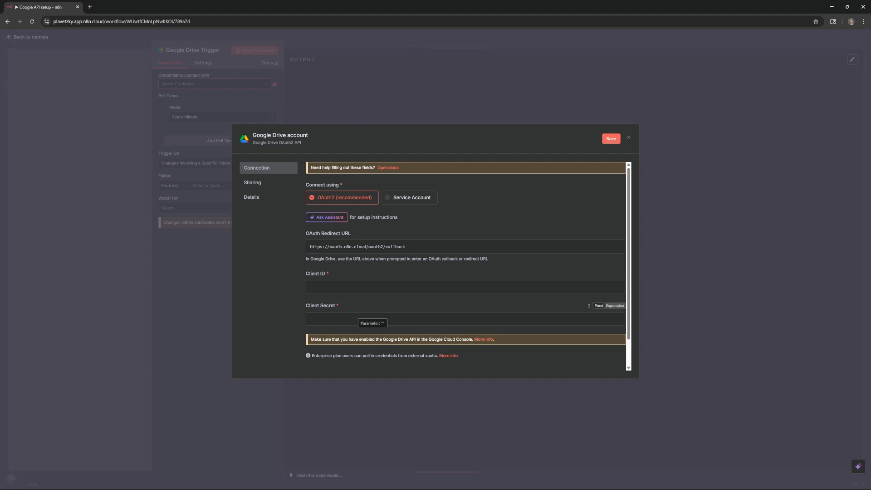
pyautogui.scroll(-1, 364, 303)
pyautogui.scroll(1, 364, 305)
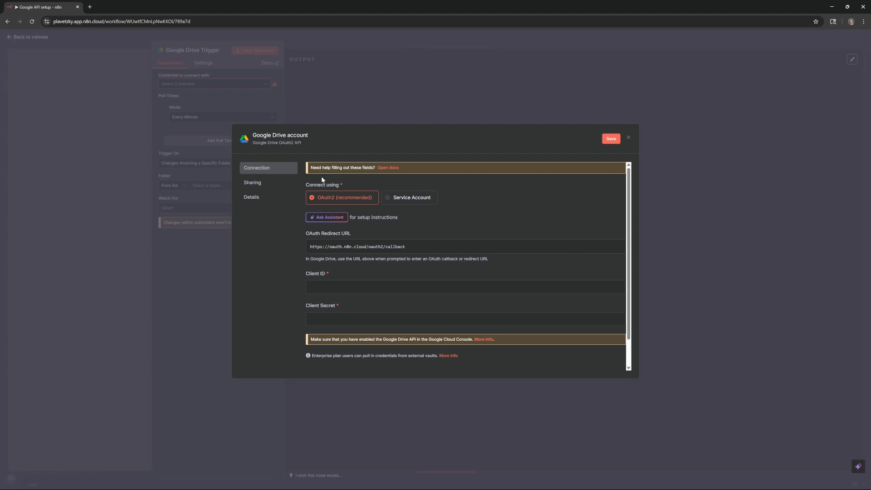
# - Open the credential's setup docs and follow the Google Cloud Console link under 'Create a Google Cloud Console project'
pyautogui.click(387, 169)
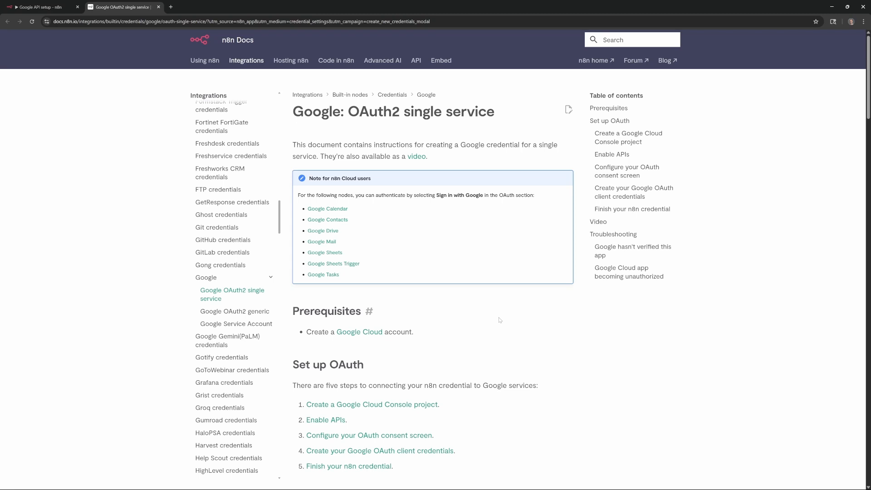
pyautogui.scroll(-6, 499, 320)
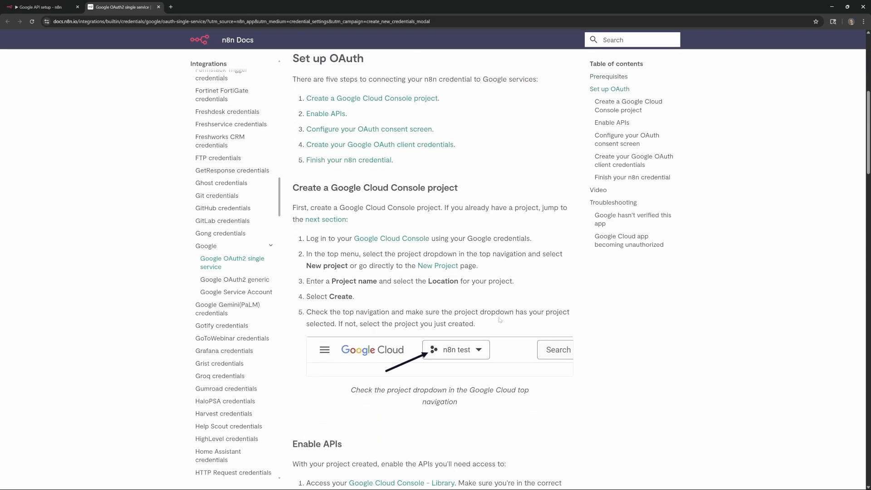
pyautogui.scroll(-2, 500, 320)
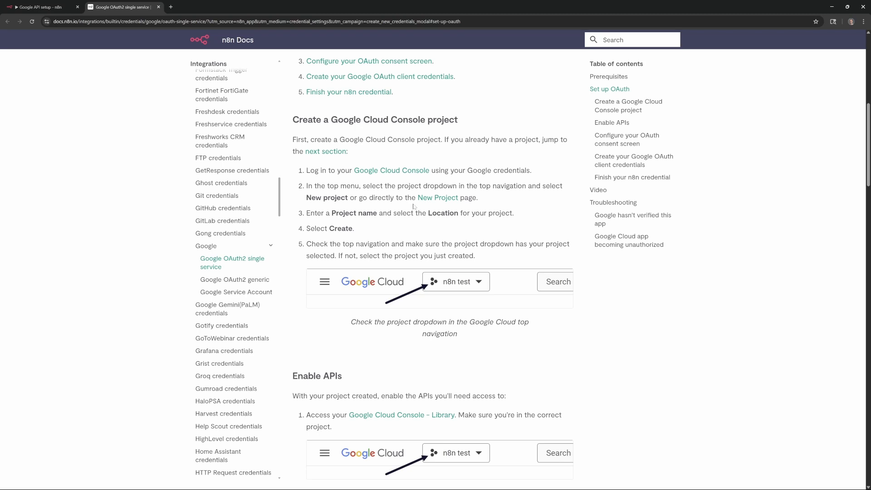
pyautogui.click(400, 171)
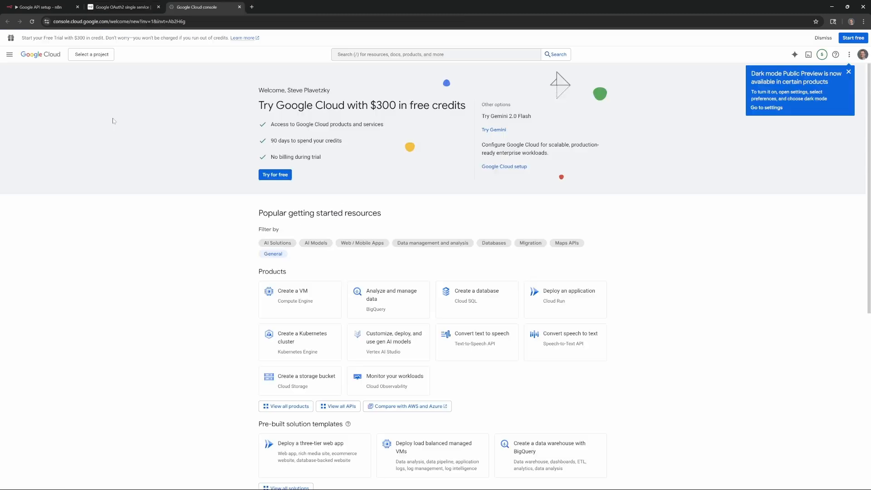
# - Create a new Google Cloud project named 'n8n Demo' from the project selector
pyautogui.click(98, 56)
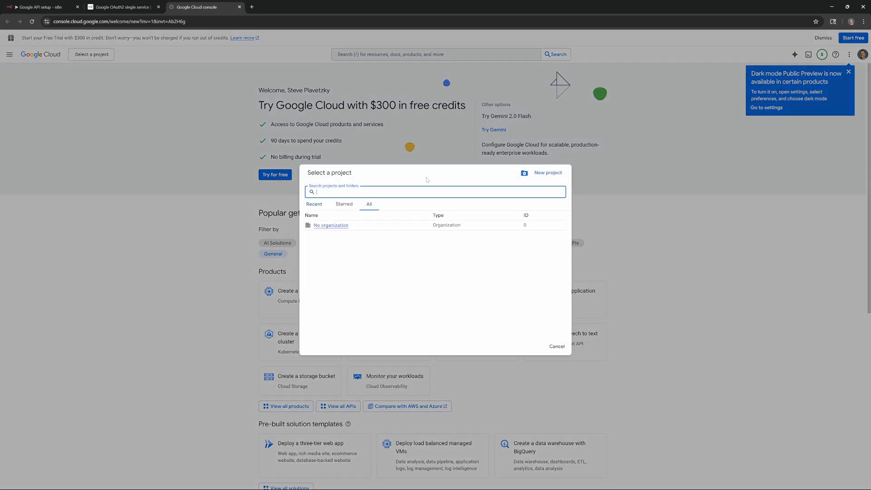
pyautogui.click(548, 173)
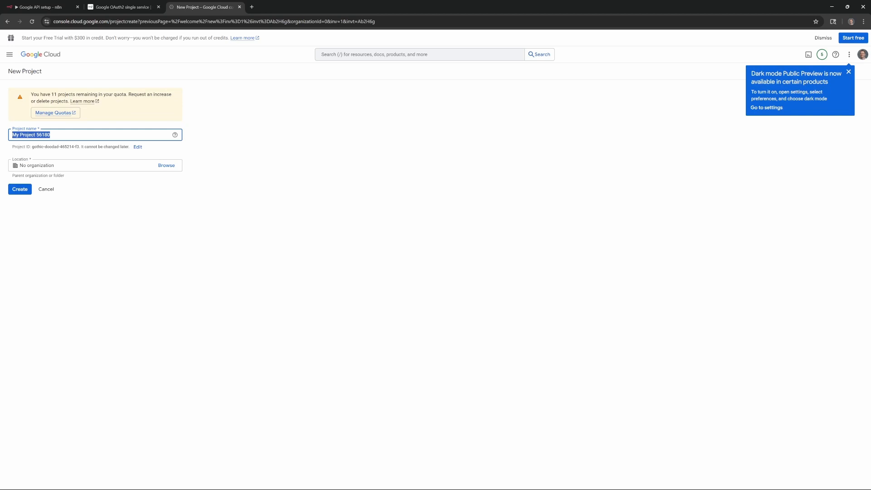
pyautogui.write('n8n Demo')
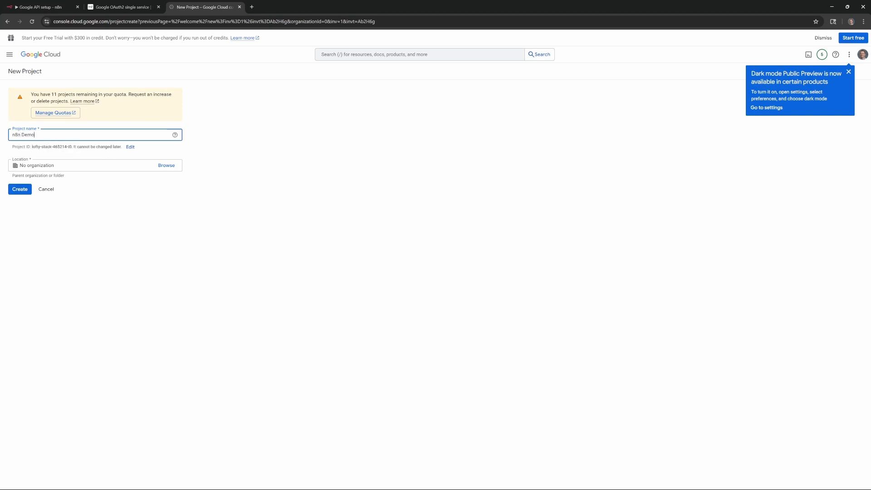
pyautogui.click(9, 204)
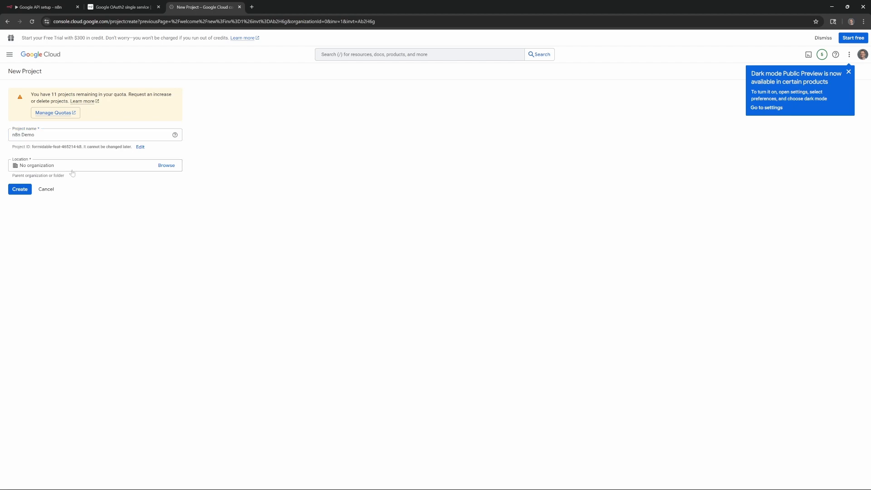
pyautogui.click(19, 193)
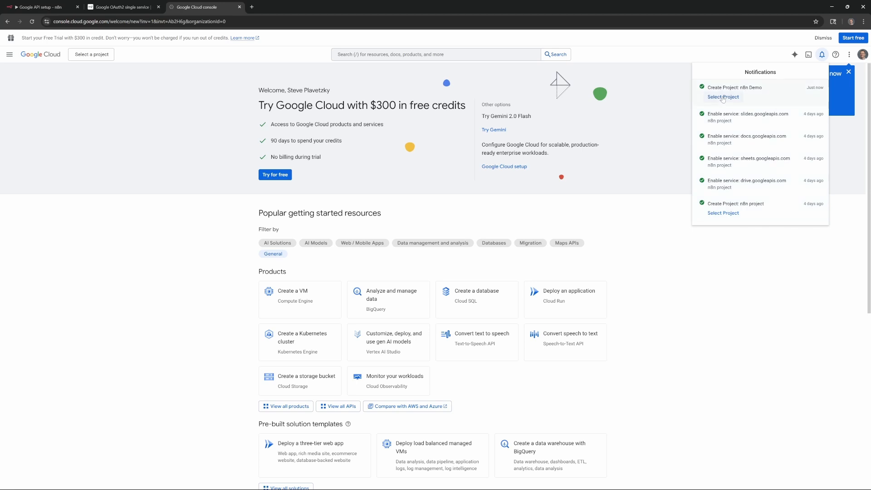
# - Switch to n8n Demo and open the Google Drive API page by searching 'drive' in the API Library
pyautogui.click(723, 98)
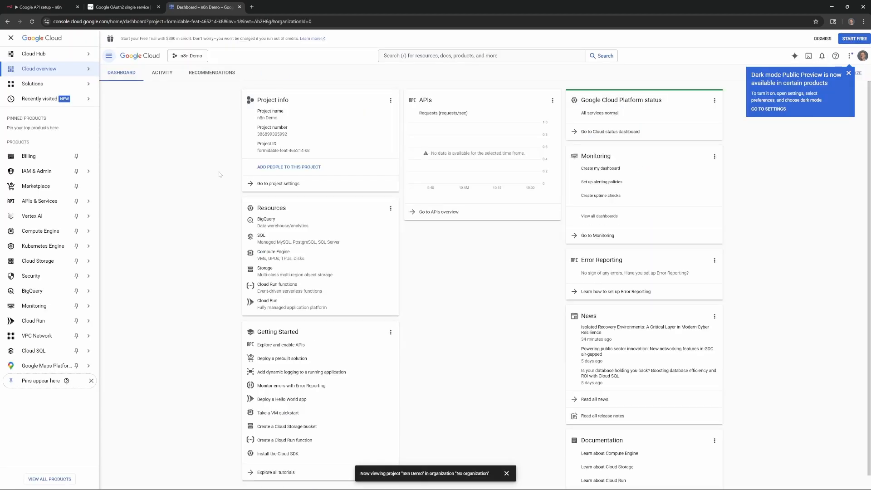
pyautogui.moveTo(41, 203)
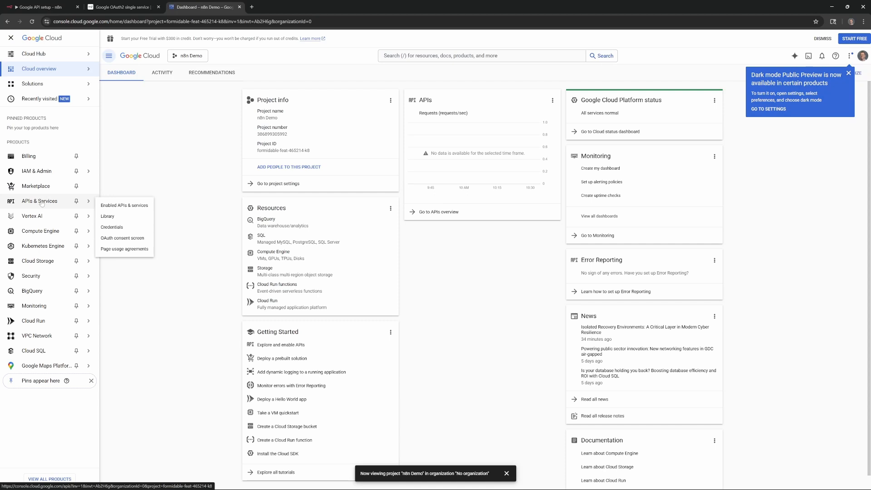
pyautogui.click(133, 220)
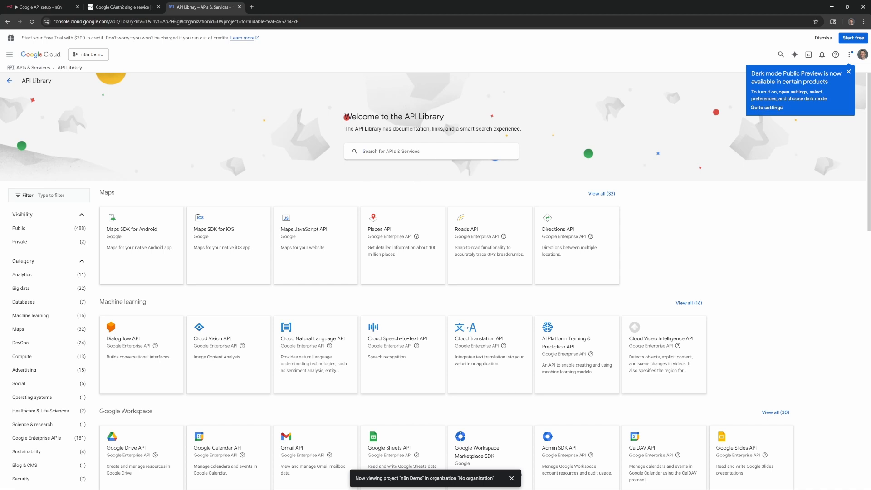
pyautogui.write('drive')
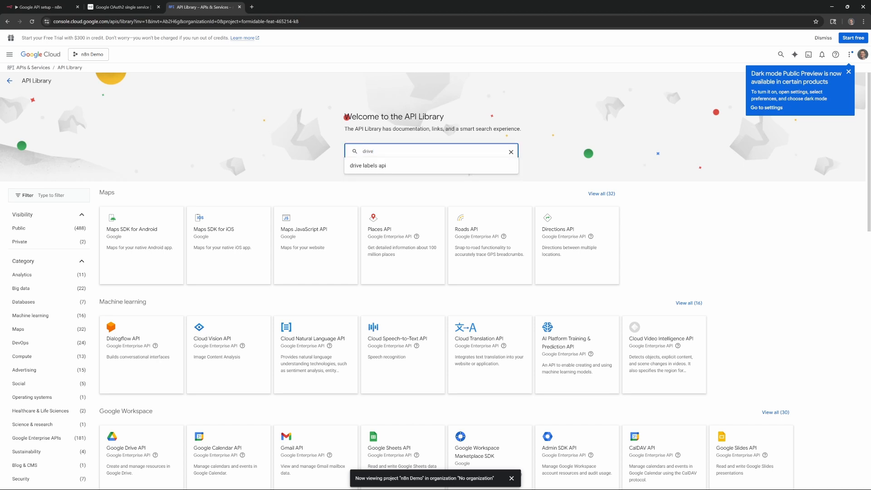
pyautogui.press('Return')
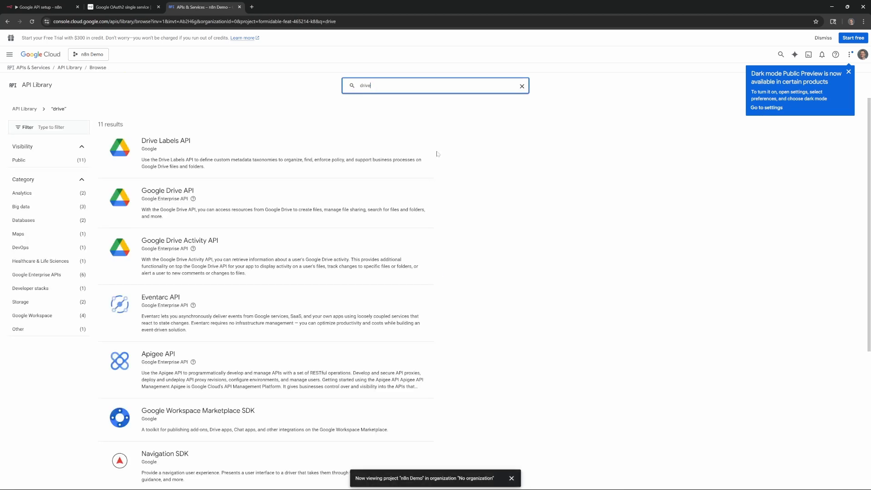
pyautogui.click(170, 192)
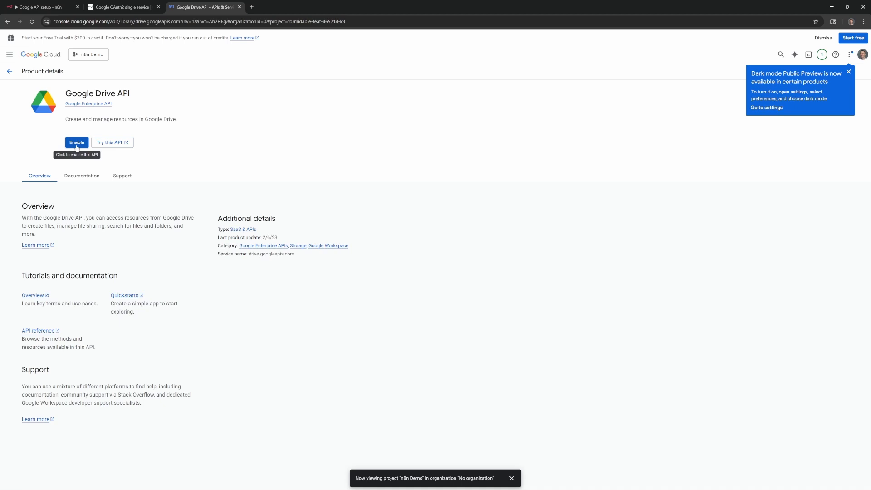
# - Enable the Google Drive API, then search 'sheet' and enable the Google Sheets API
pyautogui.click(76, 142)
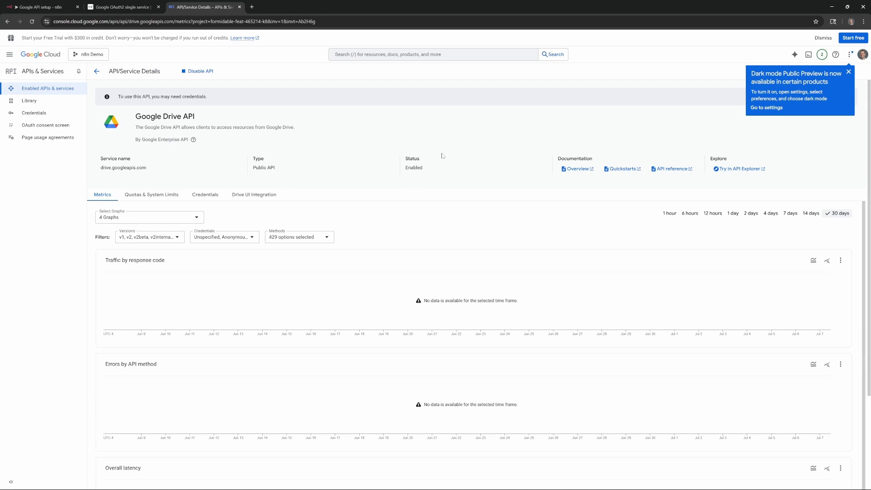
pyautogui.moveTo(413, 159); pyautogui.dragTo(430, 167)
pyautogui.click(454, 177)
pyautogui.click(438, 51)
pyautogui.write('sheets')
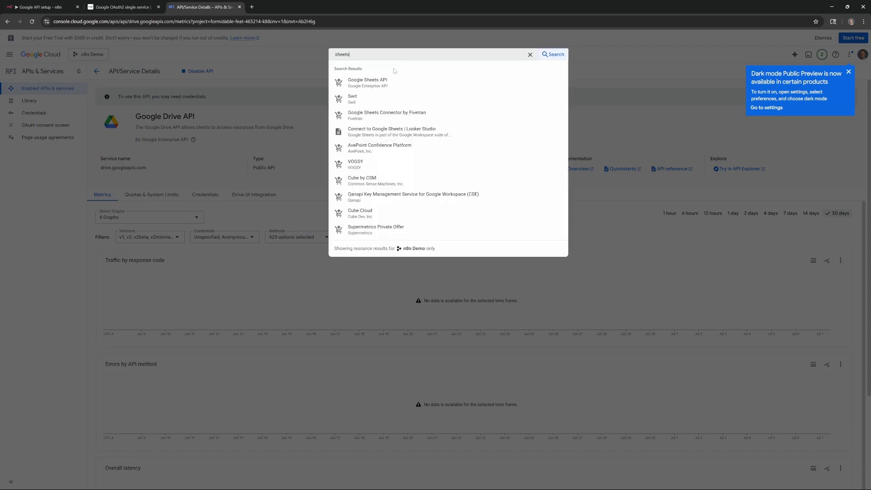
pyautogui.click(373, 87)
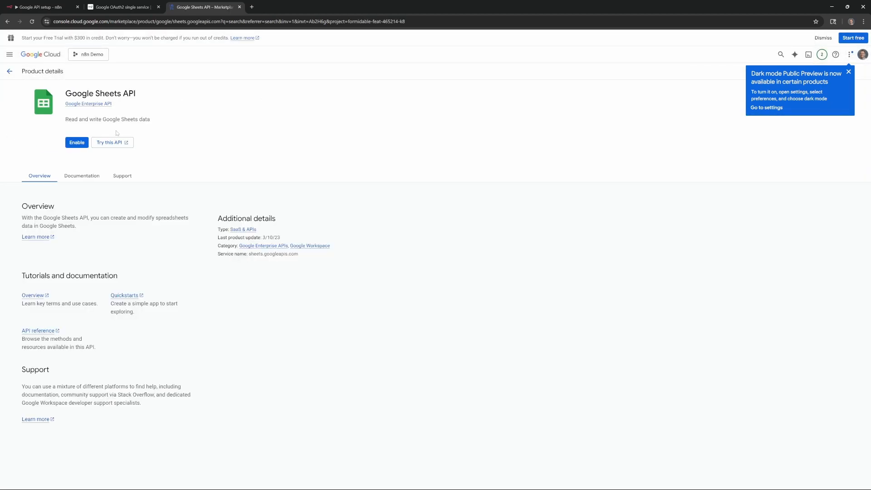
pyautogui.click(76, 142)
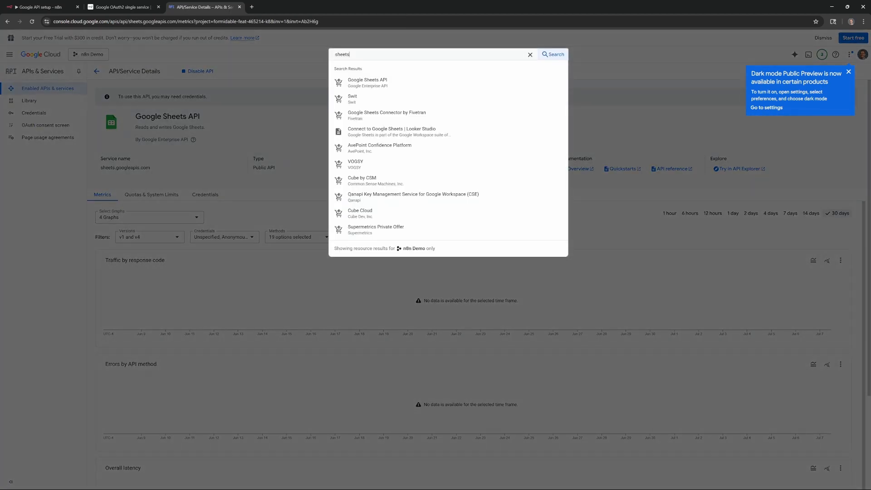
# - Search for and enable the Google Docs API and the Google Slides API
pyautogui.hotkey('ctrl', 'a')
pyautogui.write('docs')
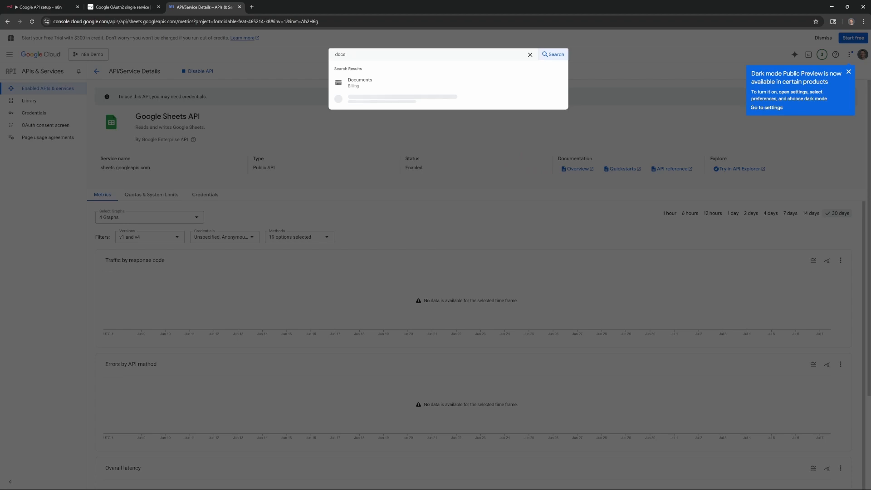
pyautogui.click(408, 96)
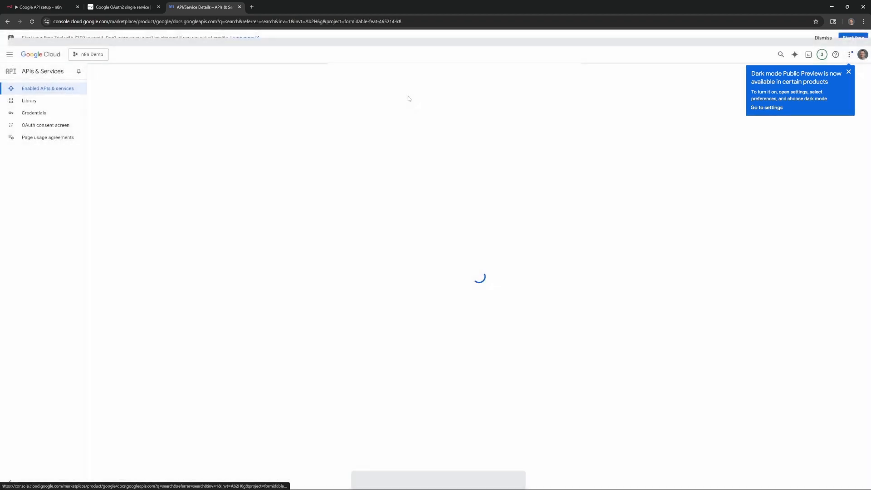
pyautogui.click(76, 142)
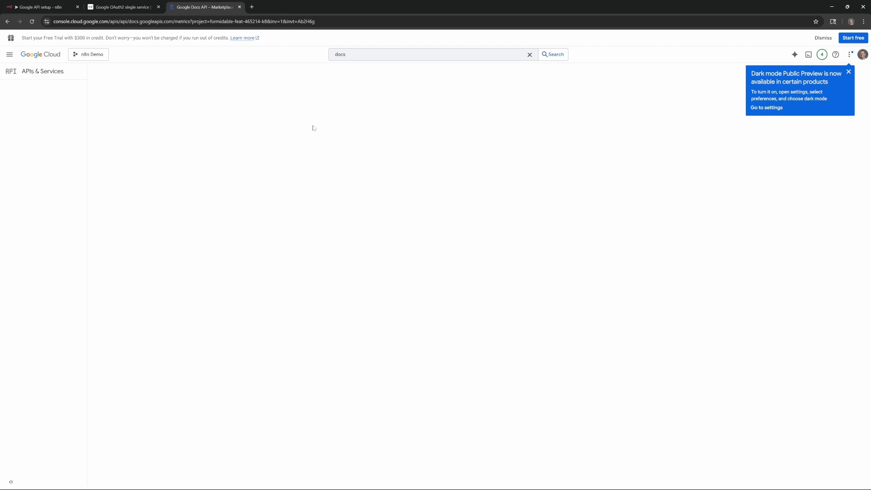
pyautogui.click(411, 54)
pyautogui.hotkey('ctrl', 'a')
pyautogui.write('slides')
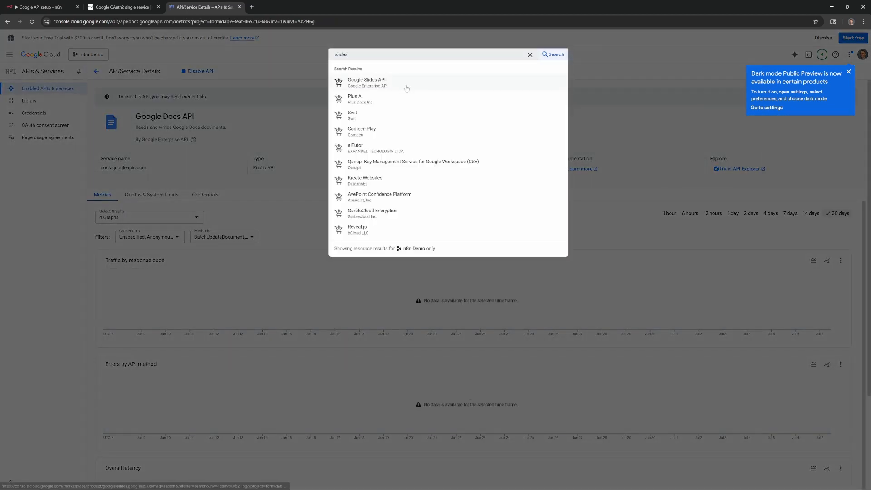
pyautogui.click(406, 83)
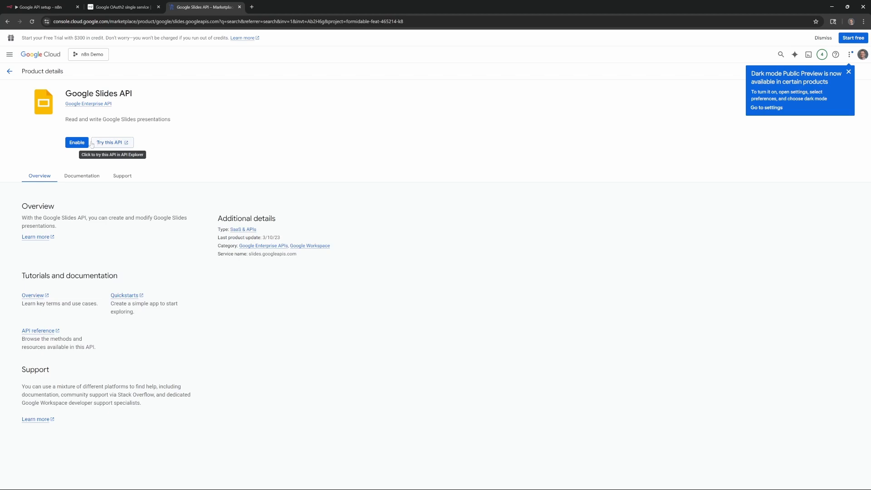
pyautogui.click(76, 143)
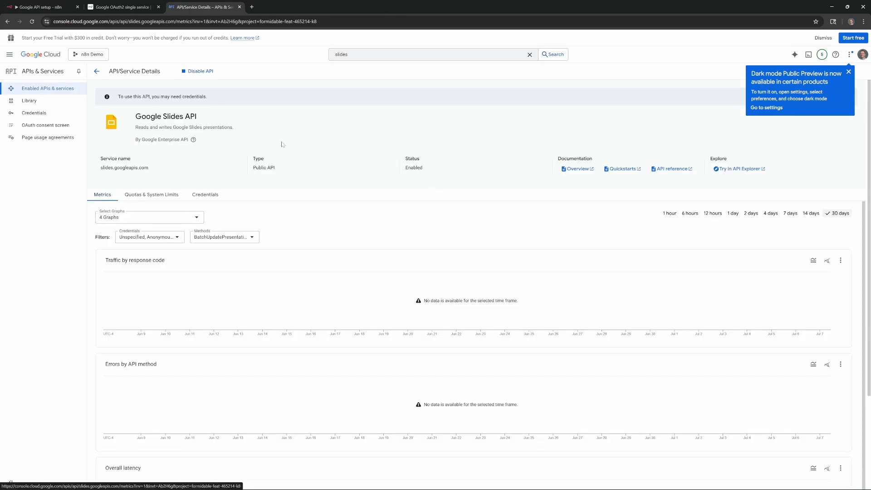
# - Start the OAuth consent setup with app name n8n and the account's support e-mail
pyautogui.click(31, 127)
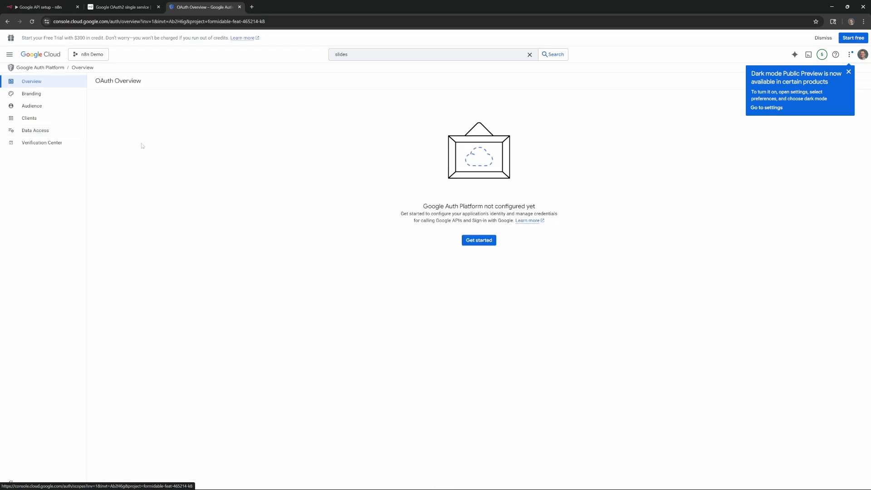
pyautogui.click(487, 242)
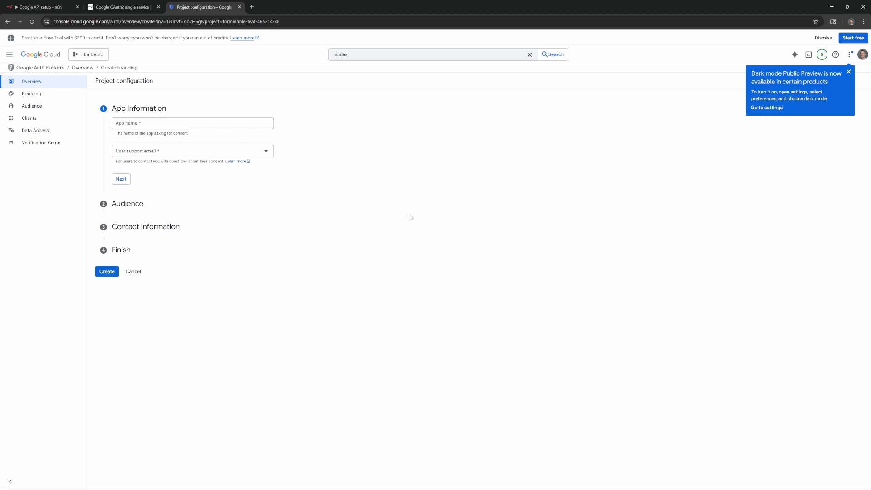
pyautogui.click(157, 123)
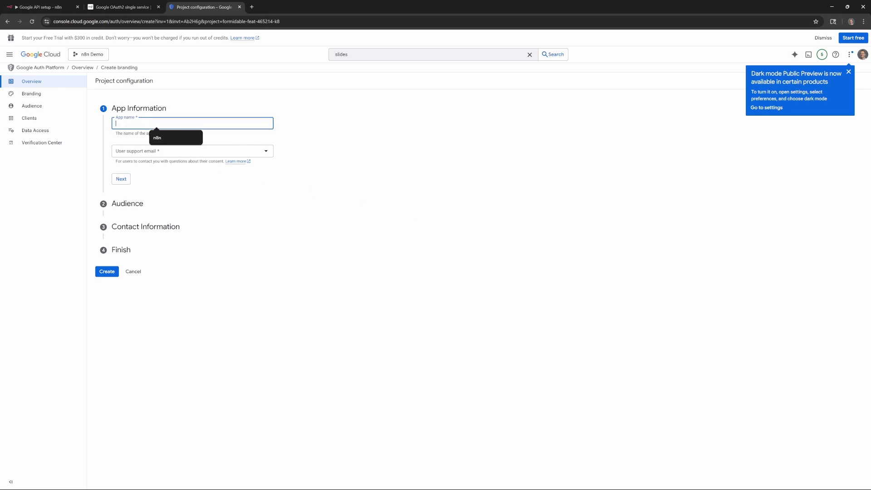
pyautogui.write('n8n')
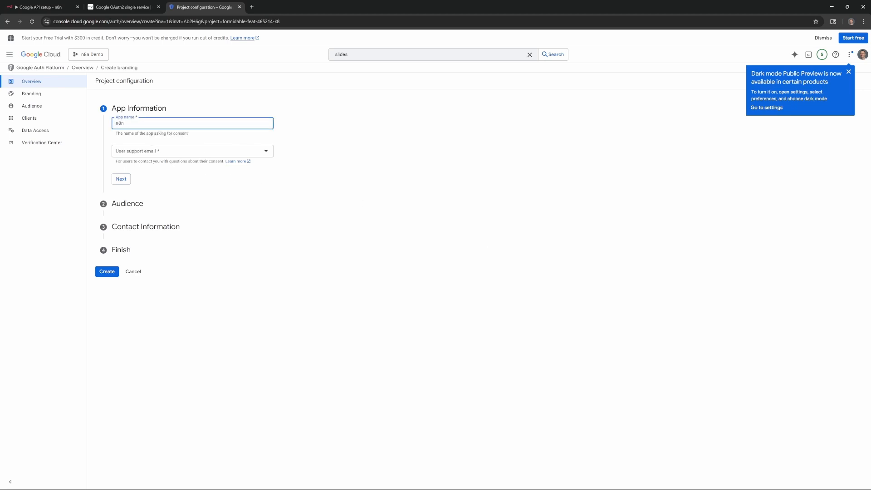
pyautogui.click(183, 153)
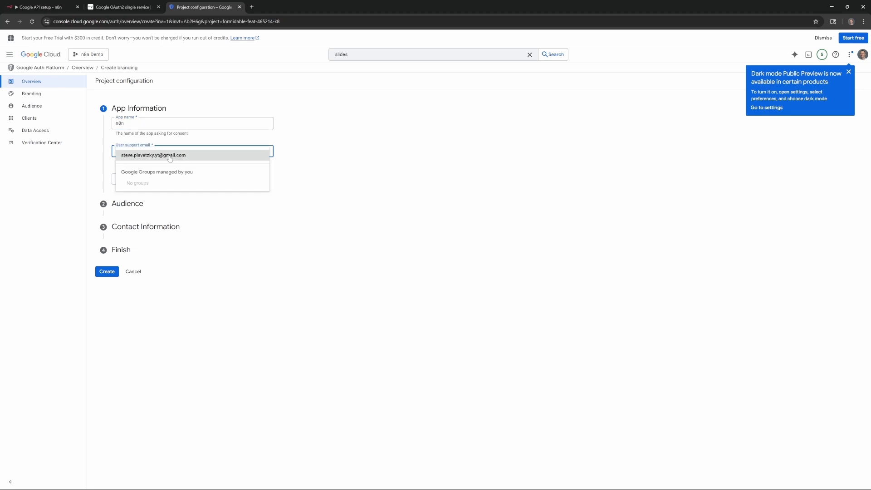
pyautogui.click(170, 157)
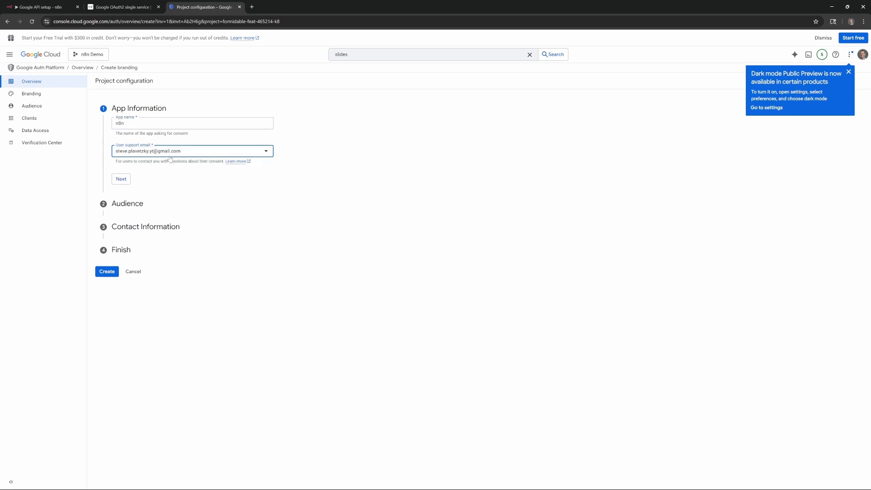
pyautogui.click(122, 180)
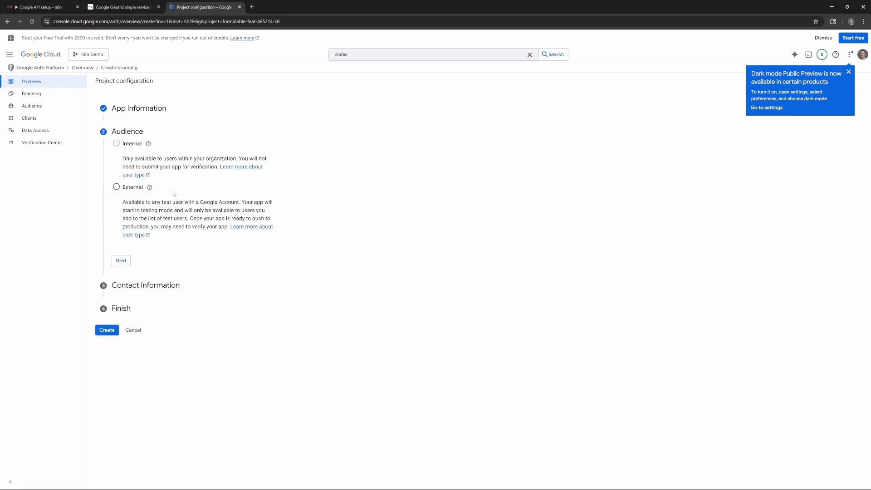
# - Choose External audience, enter the contact e-mail, accept the data policy, and create the configuration
pyautogui.click(116, 188)
pyautogui.click(121, 263)
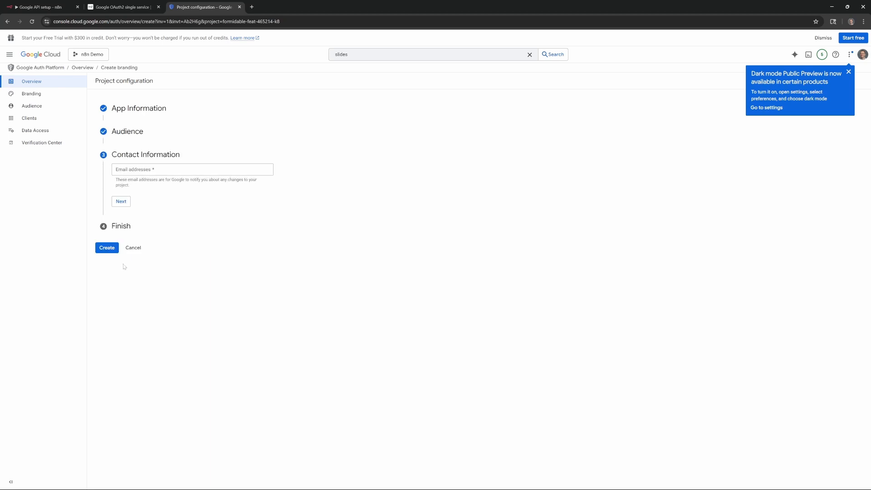
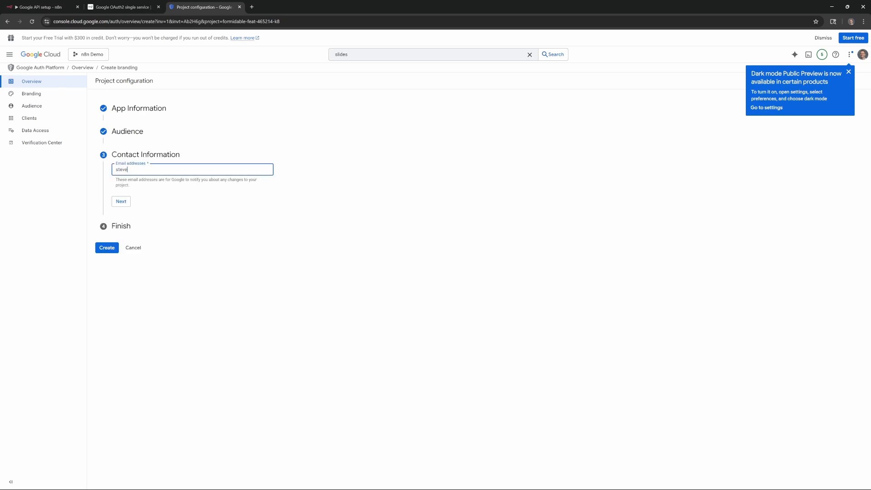
pyautogui.click(122, 202)
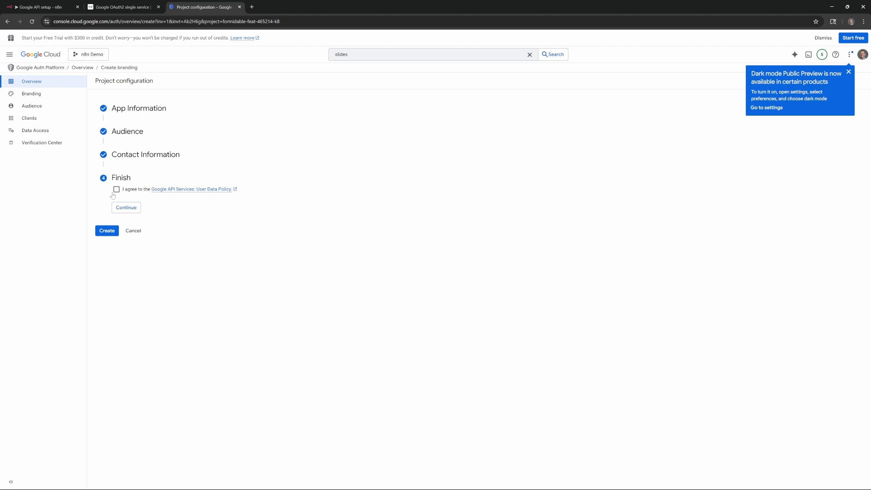
pyautogui.click(116, 190)
pyautogui.click(126, 209)
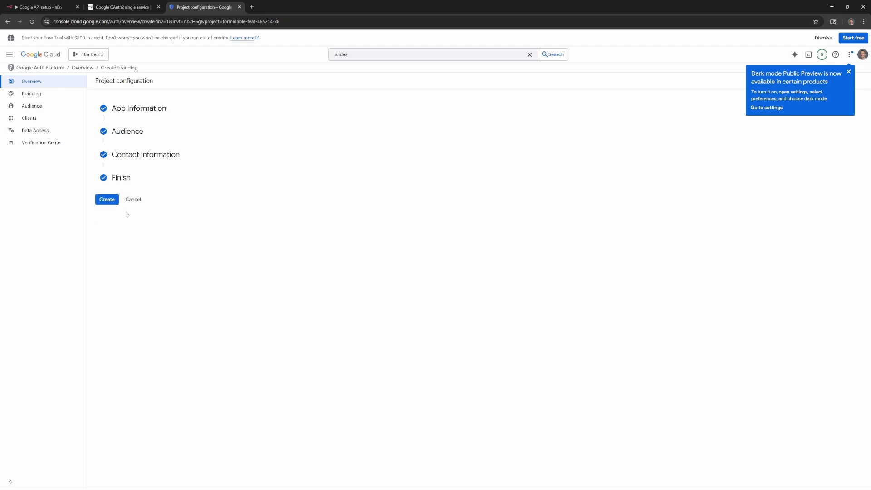
pyautogui.click(106, 200)
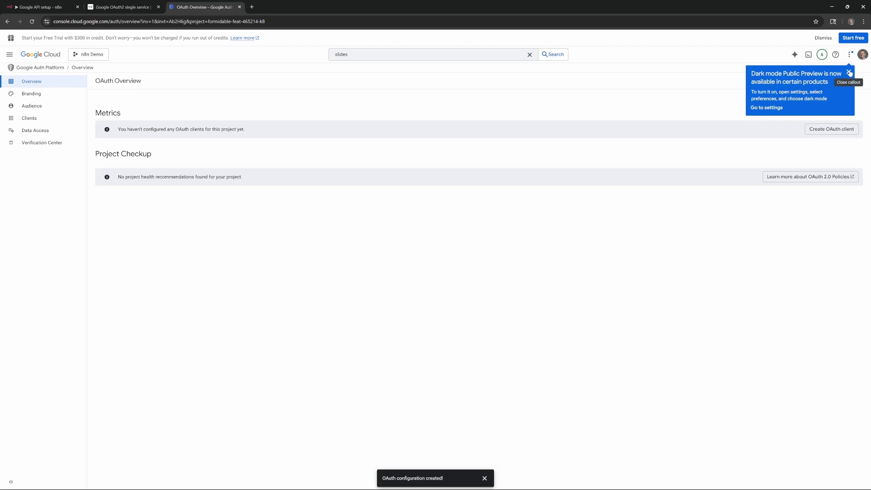
# - Start a Web application OAuth client named n8n with an empty redirect URI entry
pyautogui.click(829, 132)
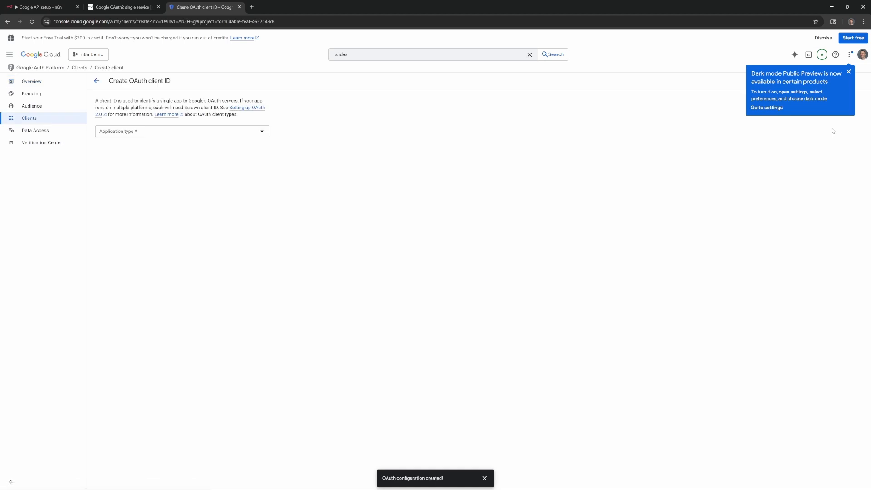
pyautogui.click(172, 133)
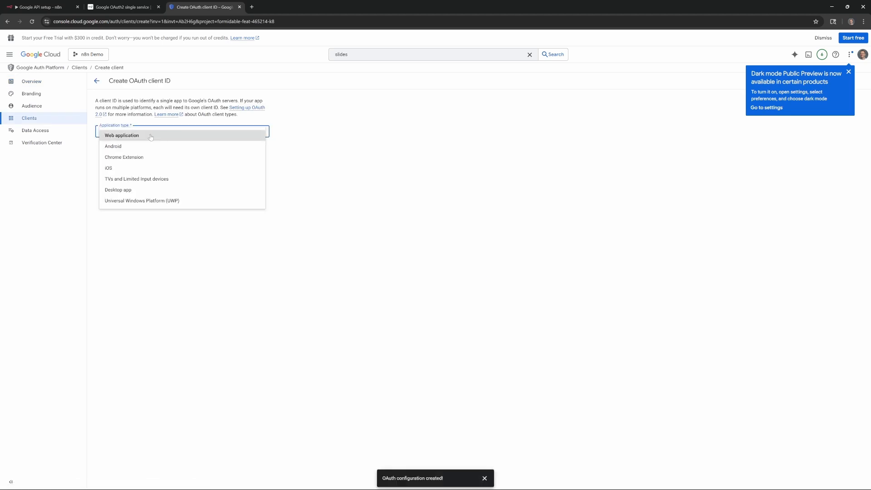
pyautogui.click(151, 136)
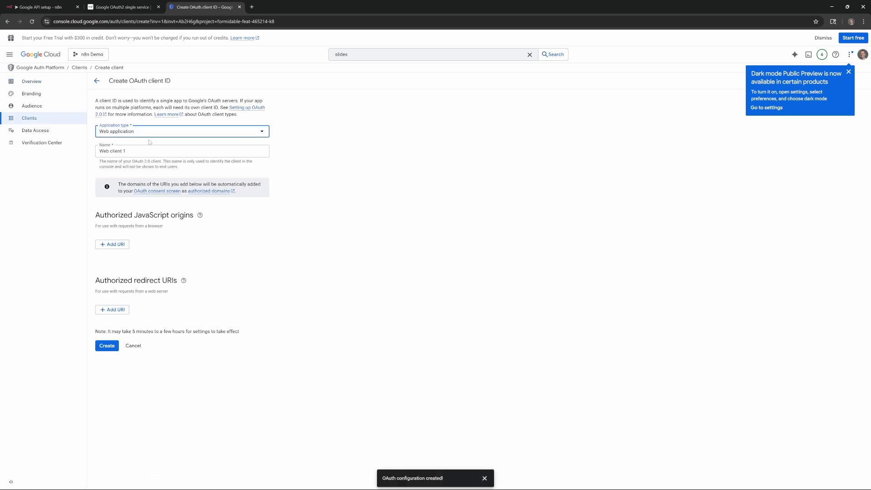
pyautogui.click(136, 151)
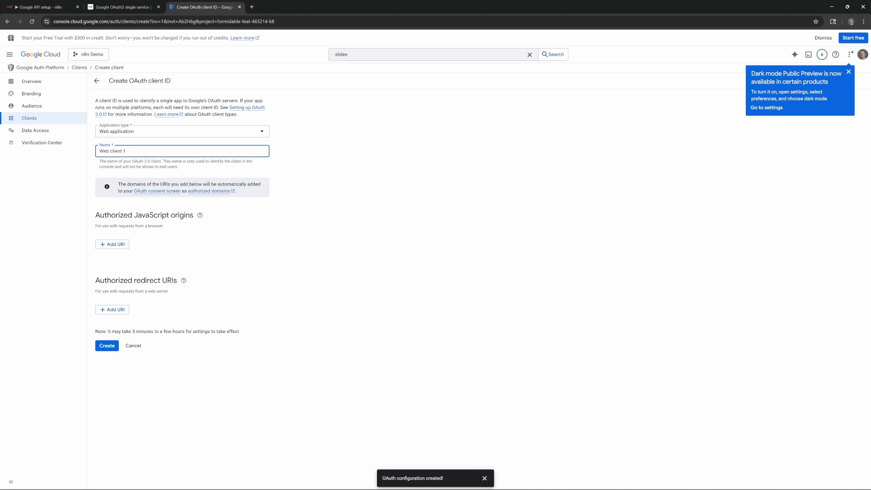
pyautogui.hotkey('ctrl', 'a')
pyautogui.write('n8')
pyautogui.click(112, 313)
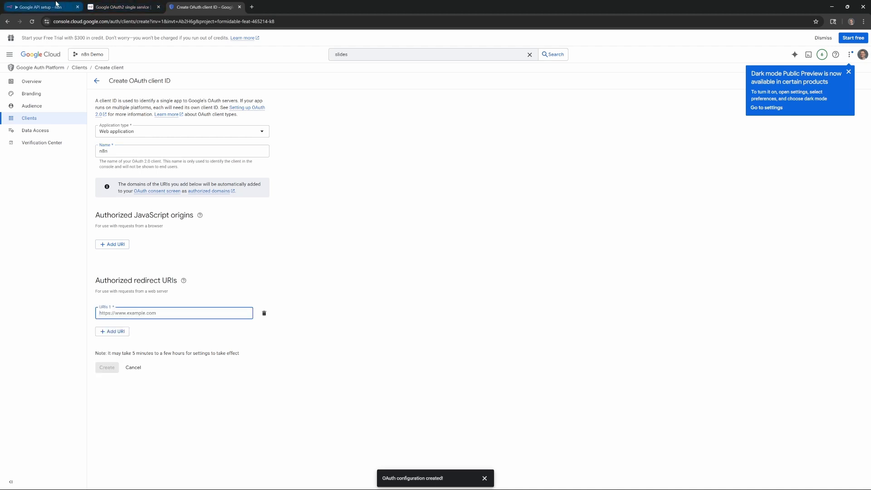
# - Copy the OAuth redirect URL from the n8n credential dialog back to the client form
pyautogui.click(41, 7)
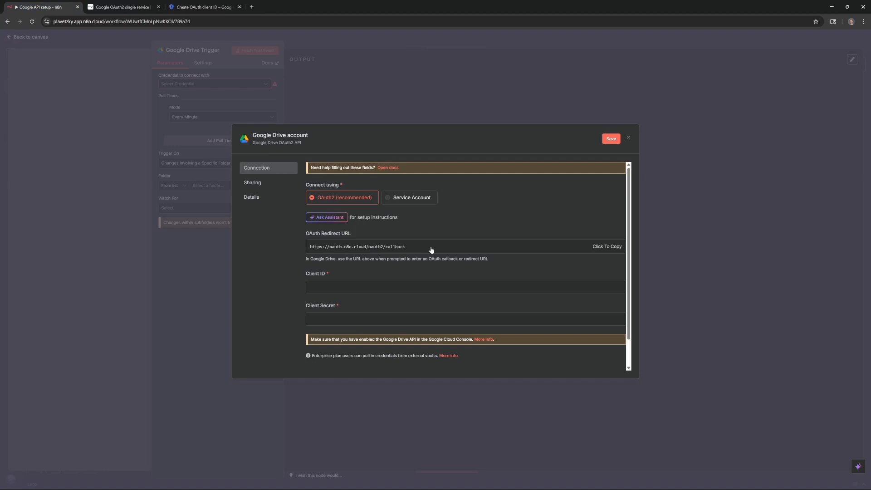
pyautogui.click(599, 247)
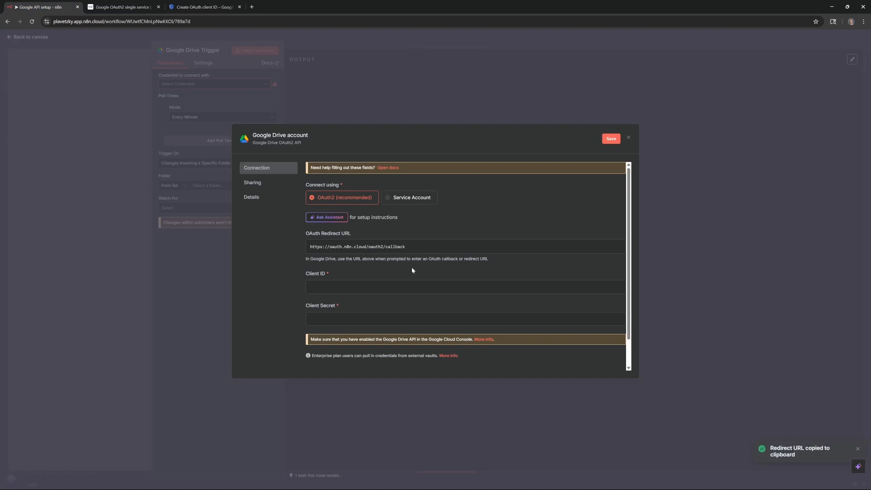
pyautogui.click(209, 4)
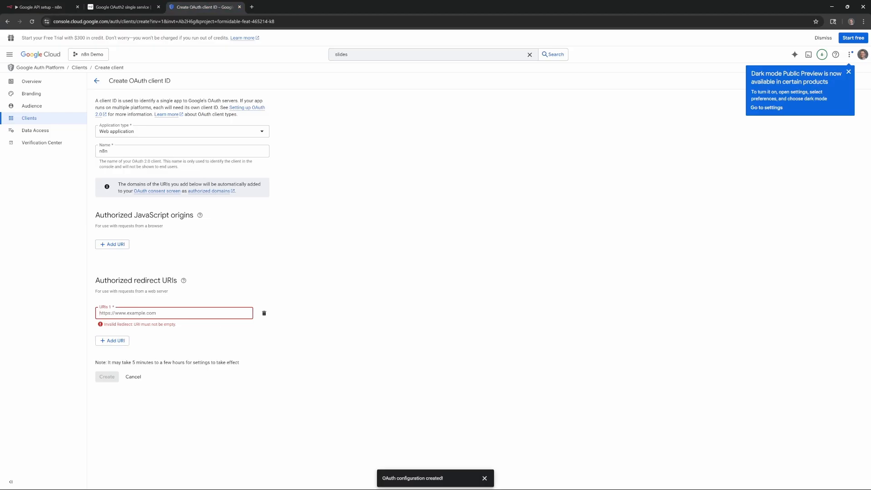
pyautogui.hotkey('ctrl', 'v')
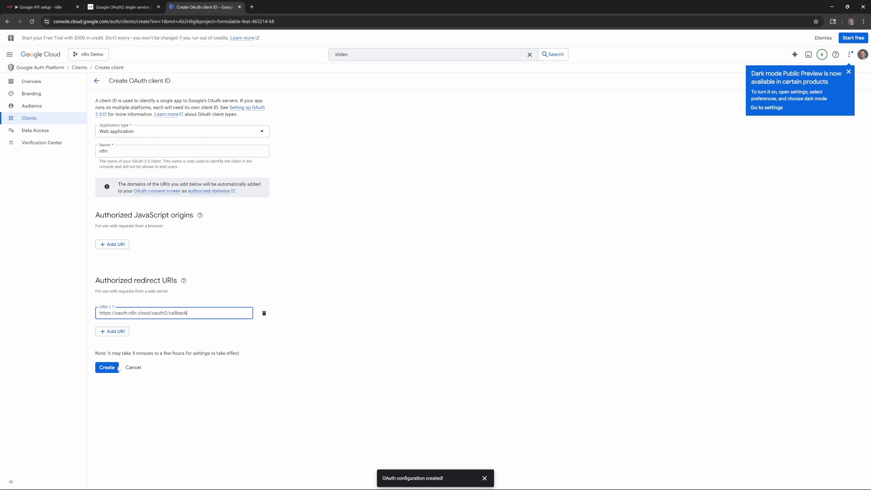
pyautogui.click(104, 370)
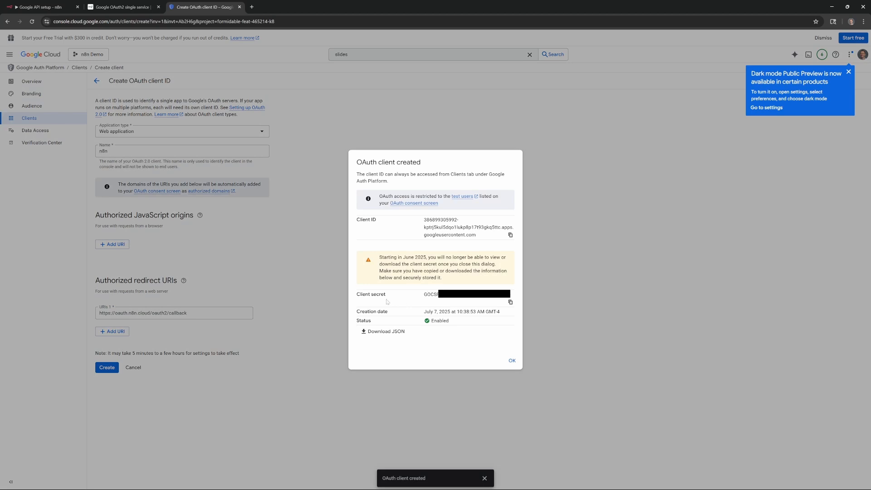
# - Paste the new client ID and client secret into the n8n credential and save it
pyautogui.click(509, 235)
pyautogui.click(48, 4)
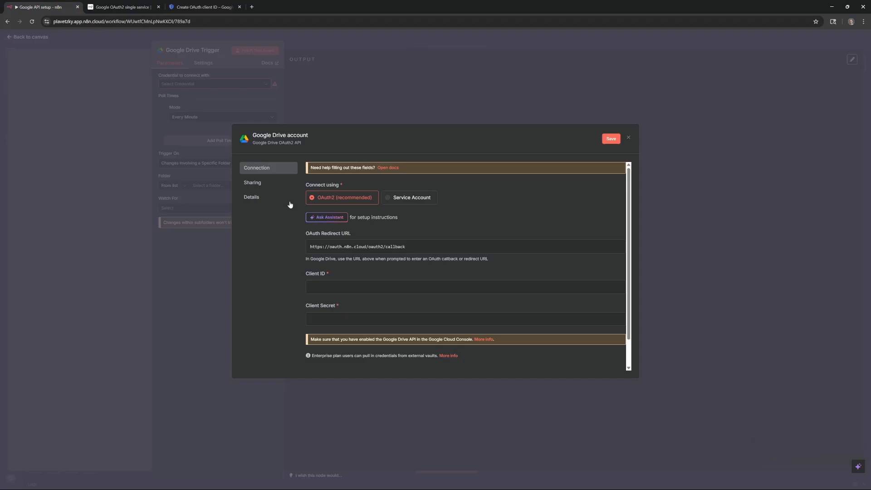
pyautogui.hotkey('ctrl', 'v')
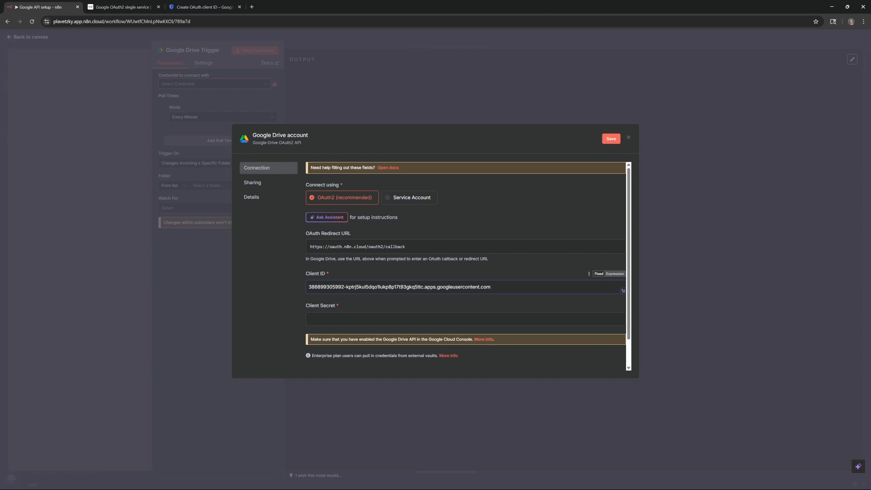
pyautogui.click(206, 3)
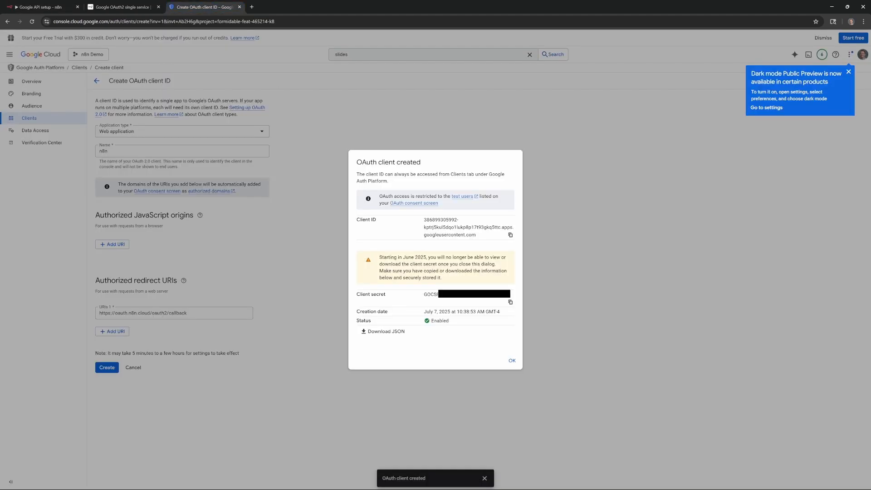
pyautogui.click(510, 302)
pyautogui.click(41, 6)
pyautogui.click(353, 314)
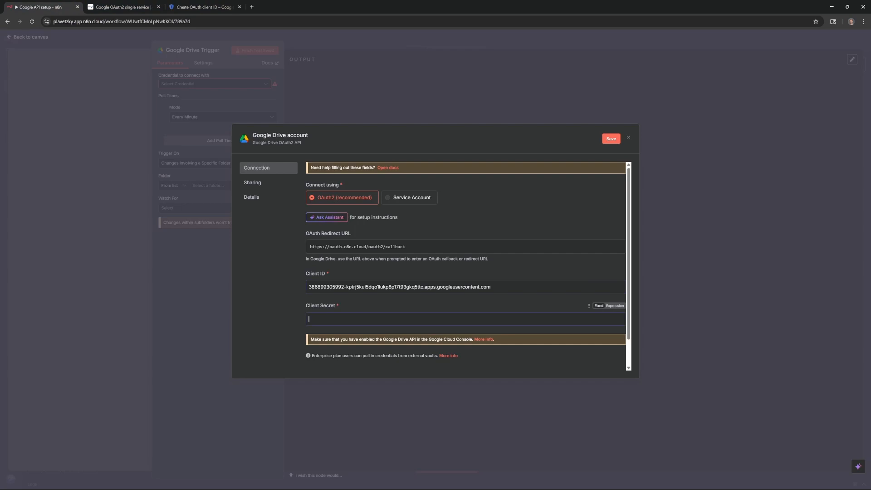
pyautogui.hotkey('ctrl', 'v')
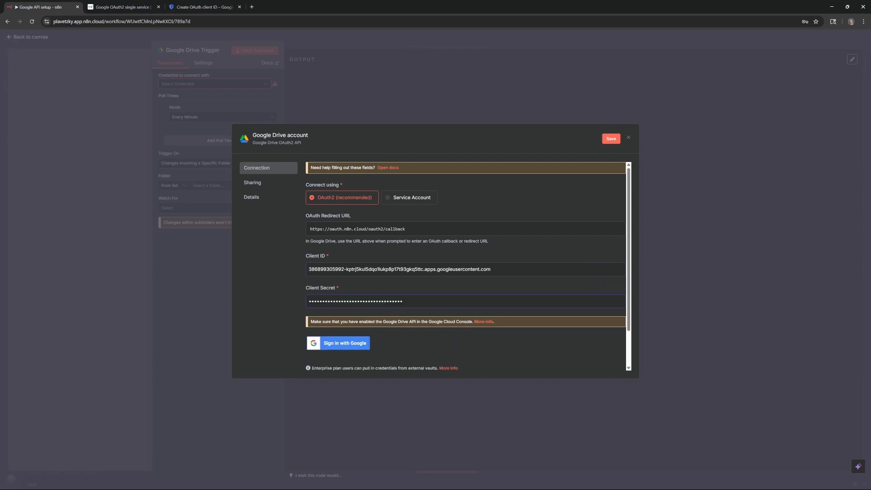
pyautogui.click(334, 347)
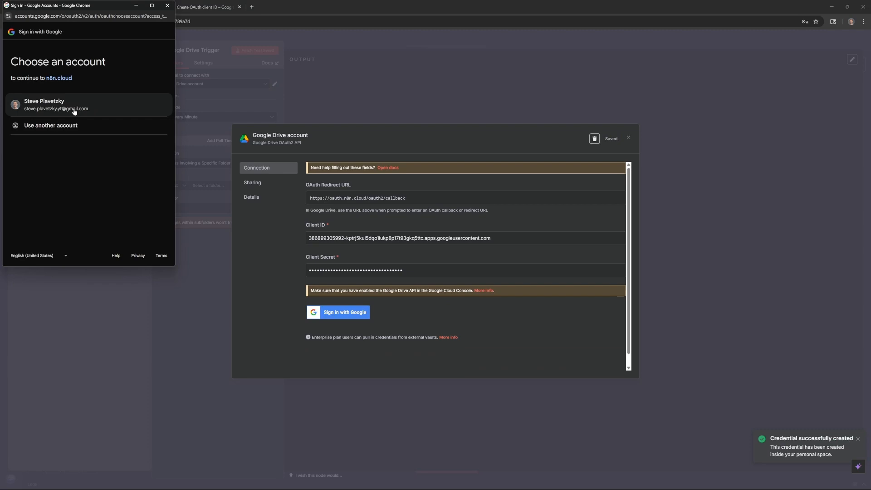
# - Try authorizing n8n with the Google account (blocked by Error 403 access_denied), then return to Cloud Console
pyautogui.click(74, 111)
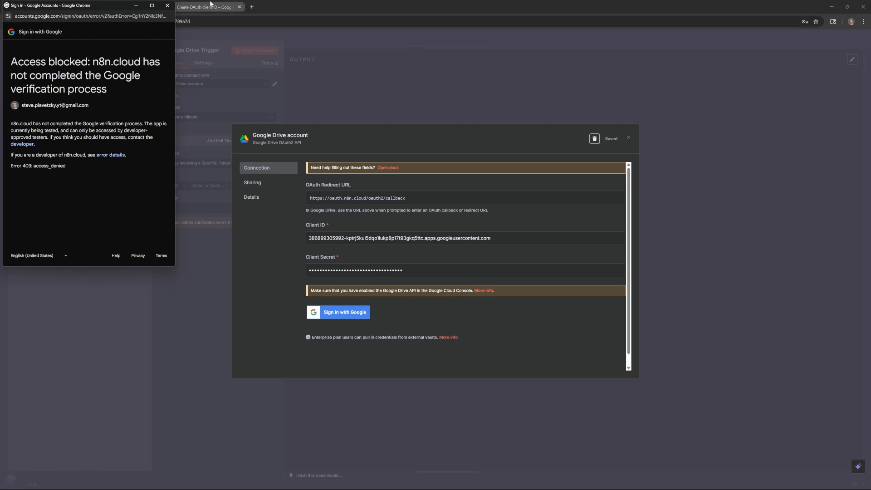
pyautogui.click(236, 4)
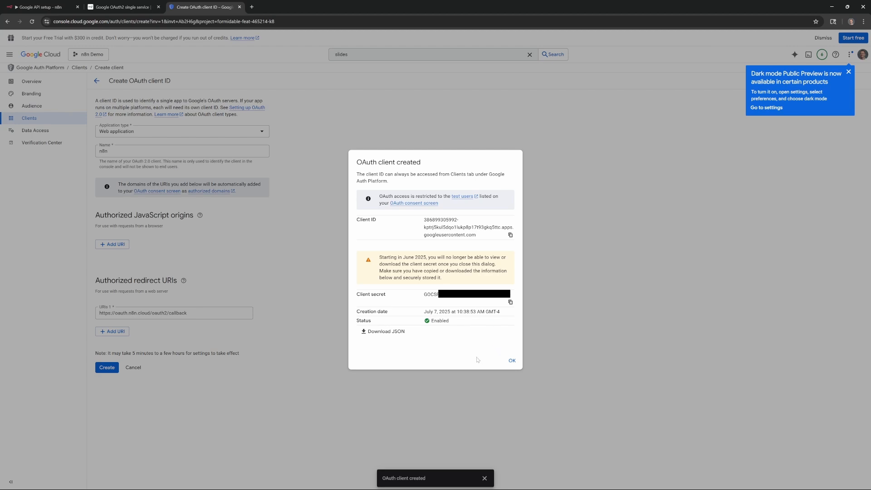
# - Add the user's Gmail address as a test user on the OAuth app's Audience page
pyautogui.click(512, 361)
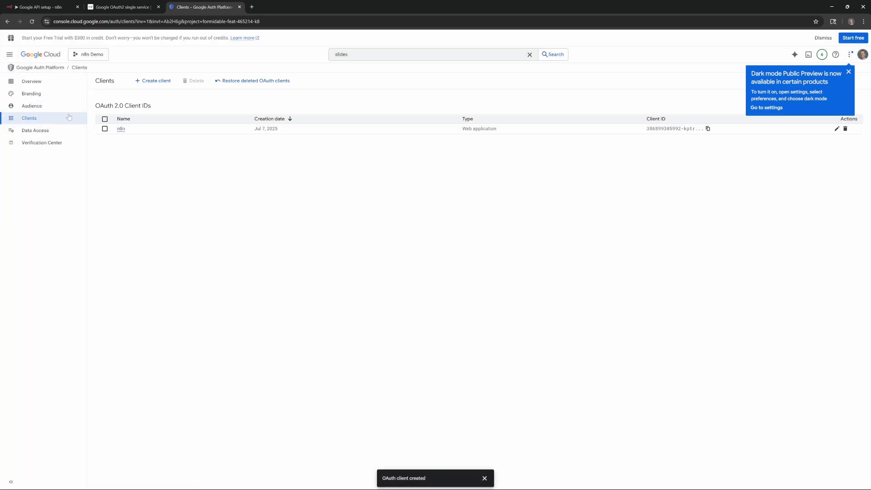
pyautogui.click(52, 108)
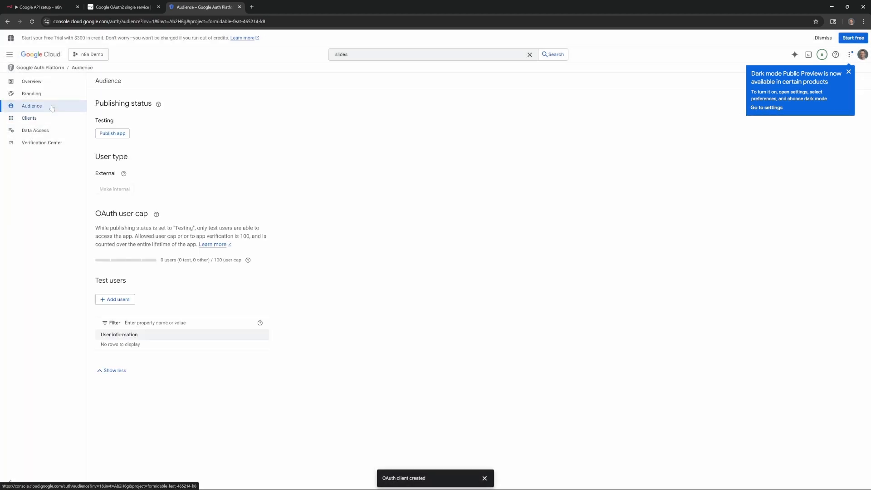
pyautogui.click(115, 301)
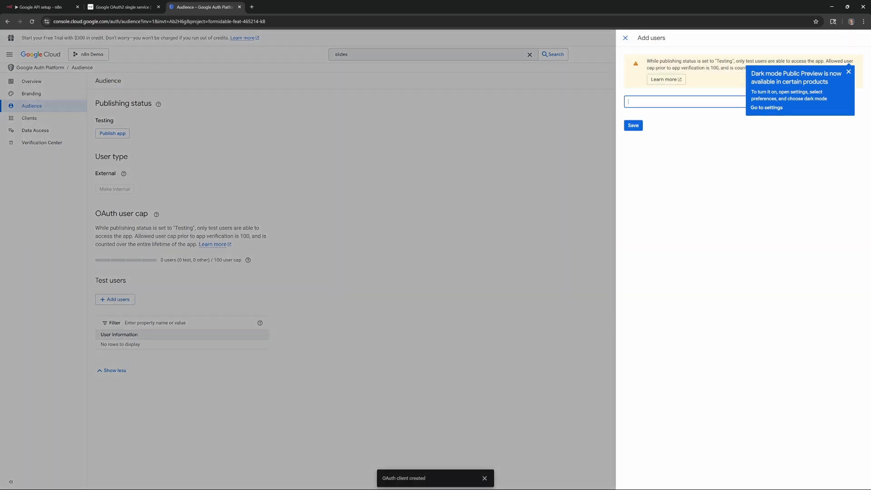
pyautogui.click(635, 127)
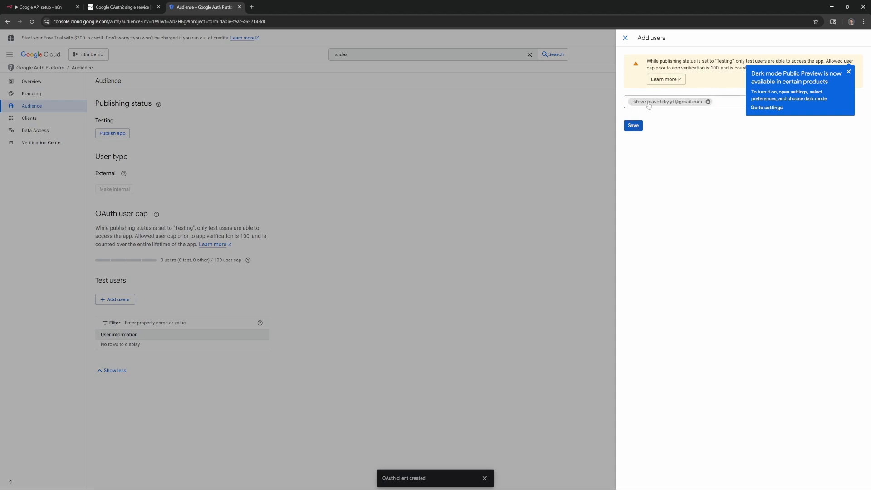
pyautogui.click(635, 126)
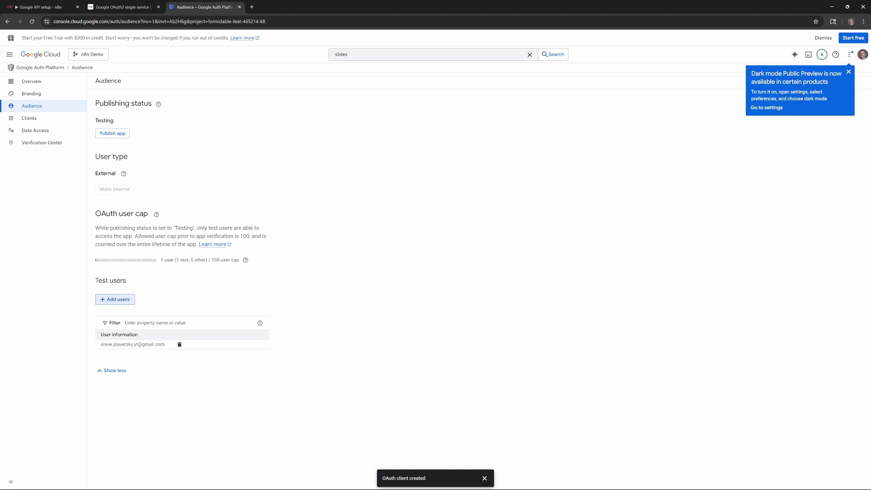
pyautogui.click(58, 7)
# - Sign in with the Google account, pass the unverified-app warning and grant n8n.cloud all Drive permissions
pyautogui.click(353, 316)
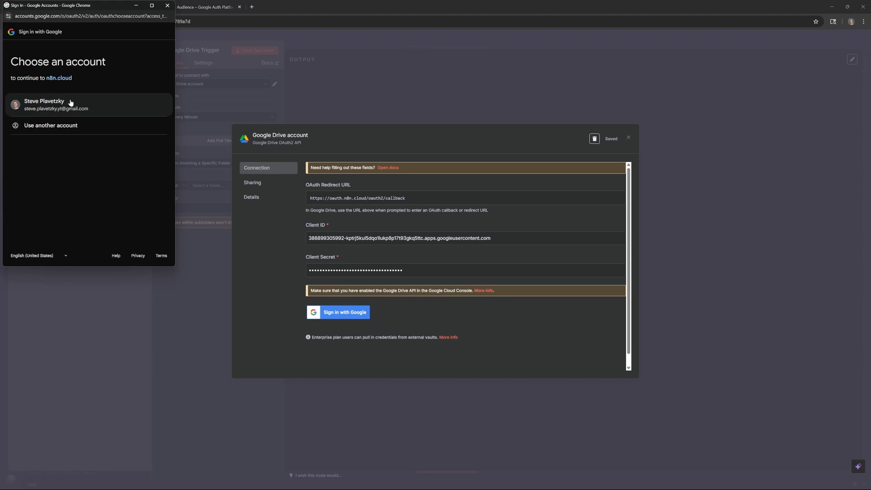
pyautogui.click(70, 100)
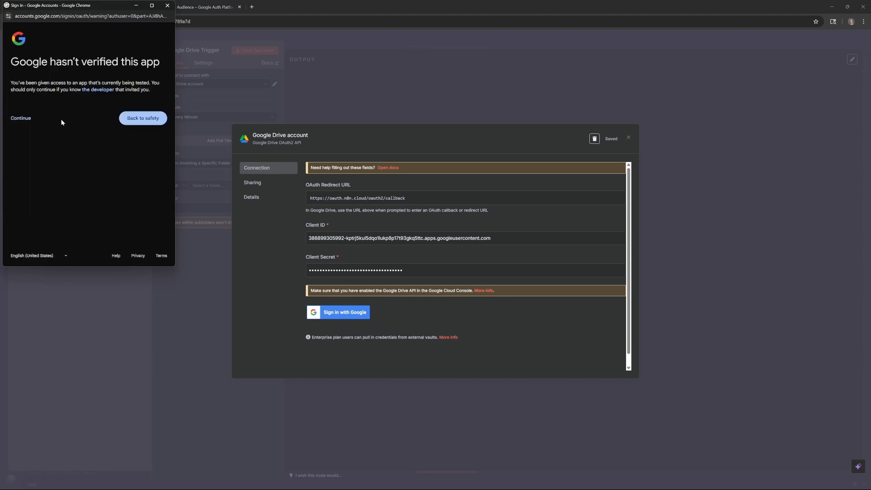
pyautogui.click(21, 119)
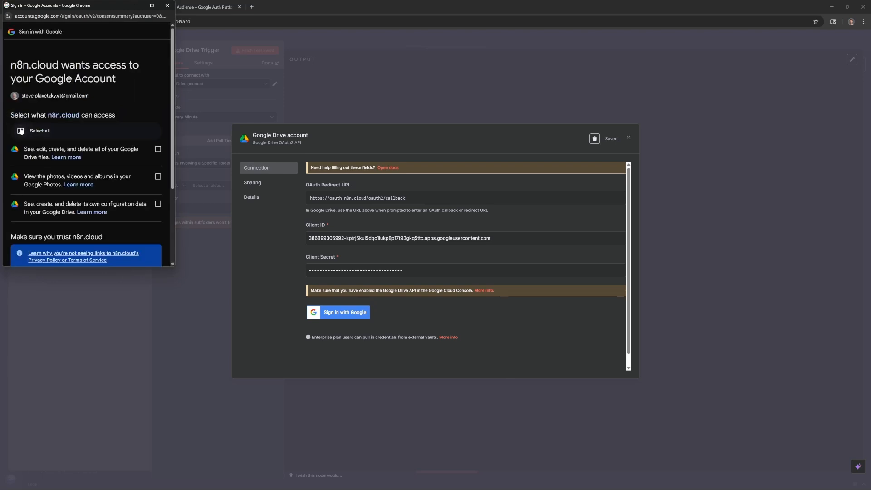
pyautogui.click(37, 132)
pyautogui.scroll(-3, 56, 168)
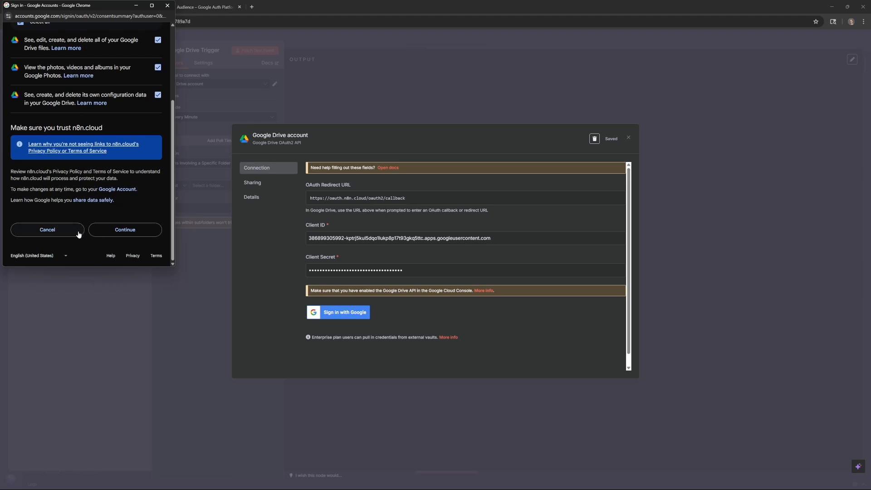
pyautogui.click(121, 231)
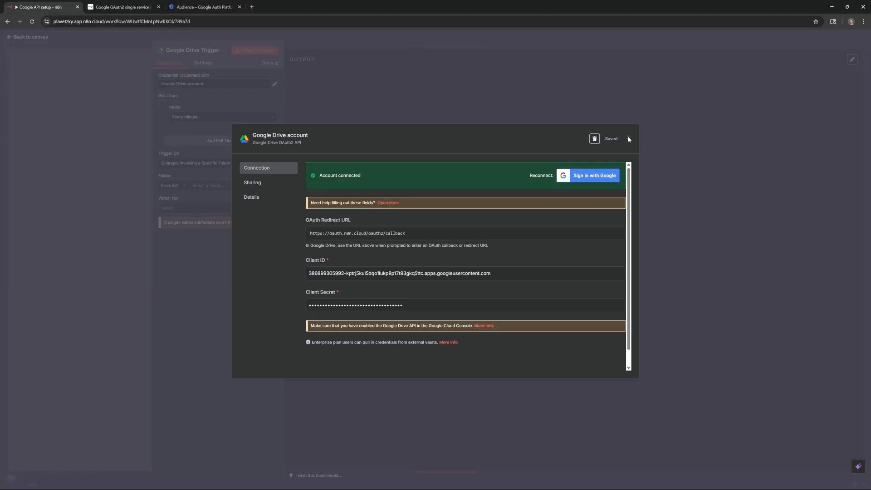
pyautogui.click(629, 137)
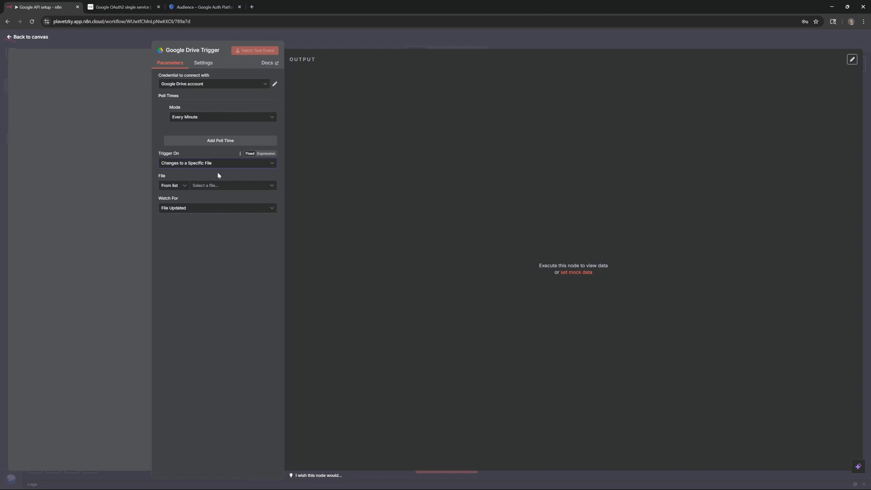
# - Confirm the Drive Trigger's File dropdown lists the Demo files, then return to the canvas
pyautogui.click(211, 186)
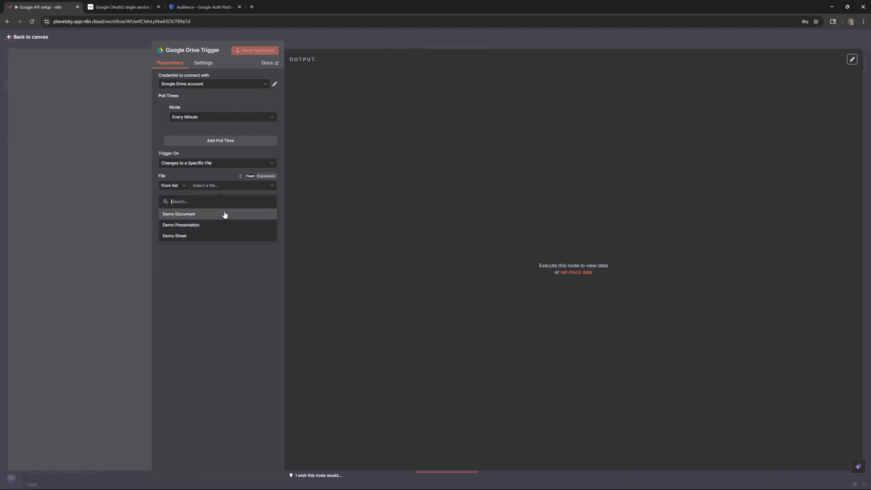
pyautogui.click(233, 278)
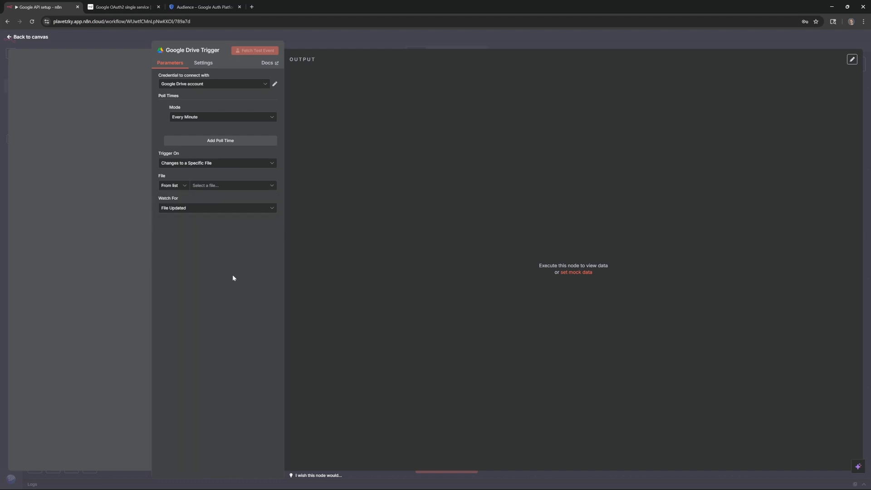
pyautogui.click(35, 37)
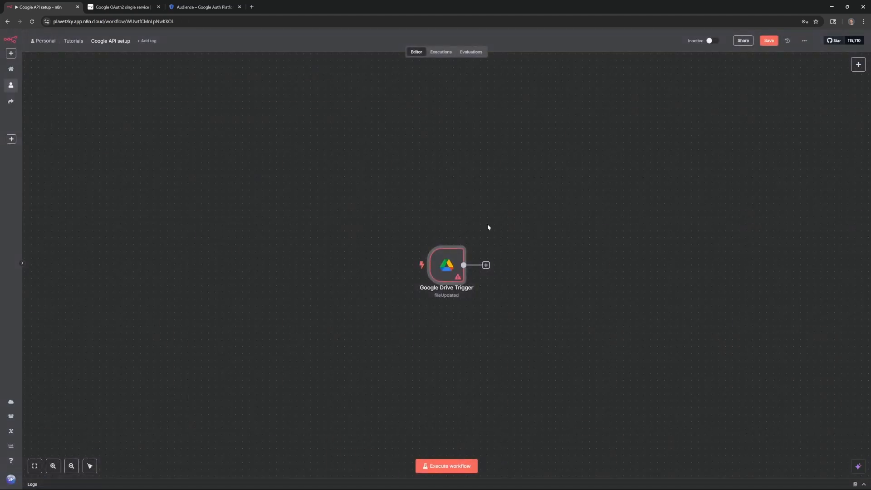
# - Add a Google Sheets 'Create spreadsheet' node after the Drive trigger
pyautogui.click(486, 266)
pyautogui.write('sheets')
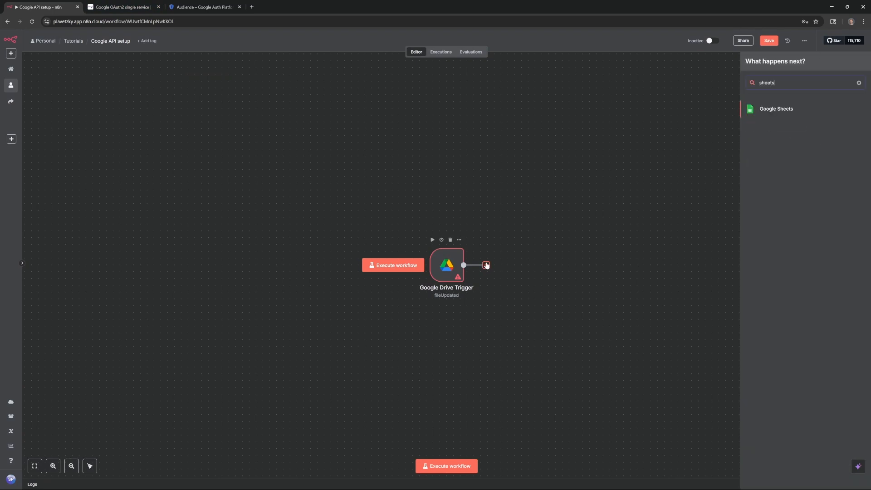
pyautogui.click(785, 108)
pyautogui.click(776, 130)
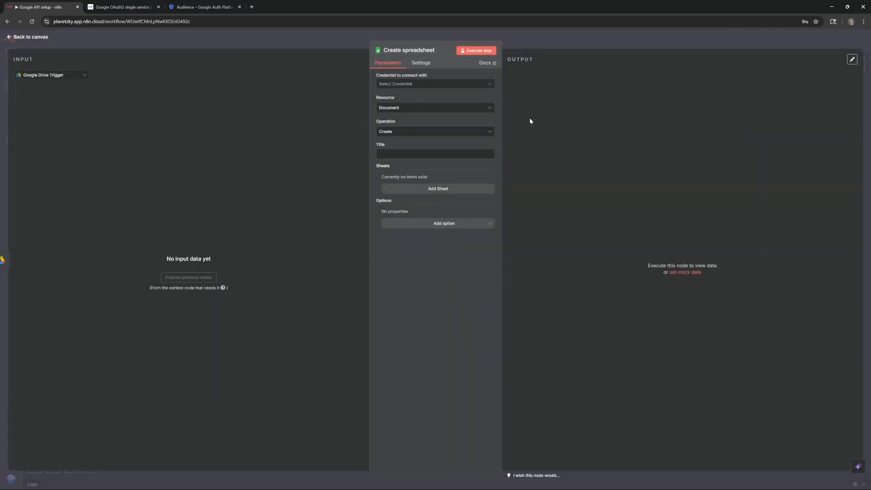
# - Create a new Google Sheets account credential and connect it through Google sign-in
pyautogui.click(472, 85)
pyautogui.click(445, 98)
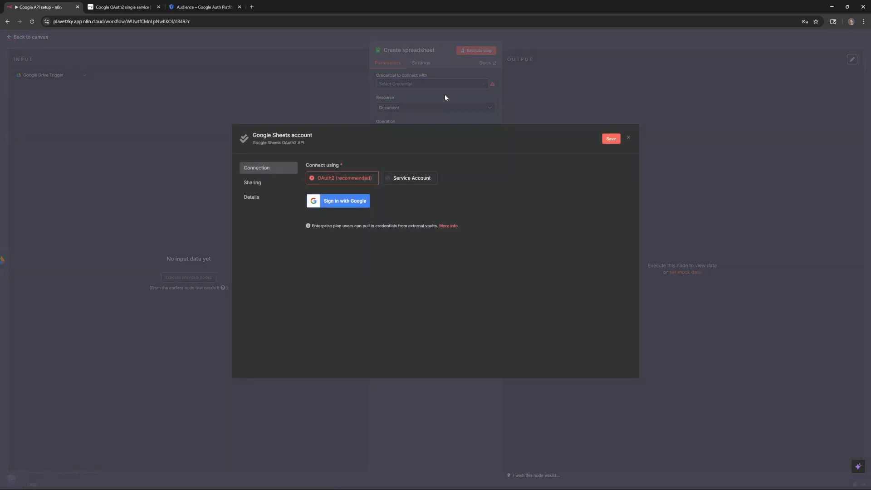
pyautogui.click(346, 203)
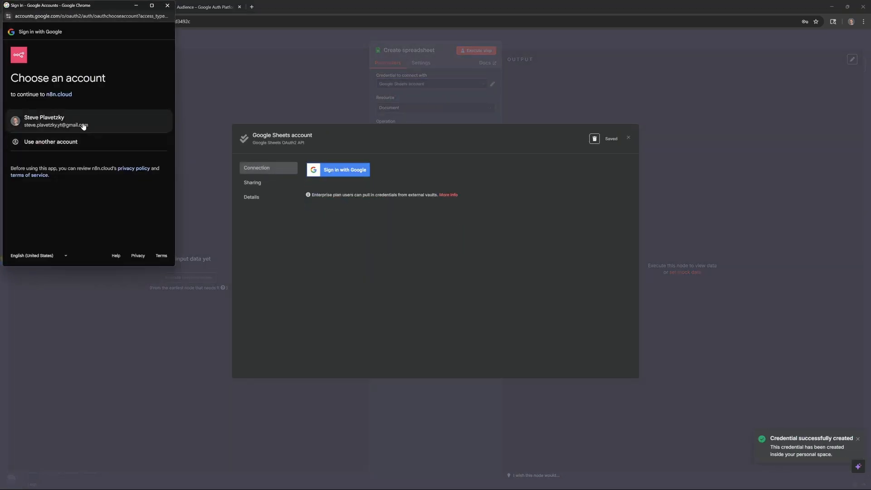
pyautogui.click(83, 123)
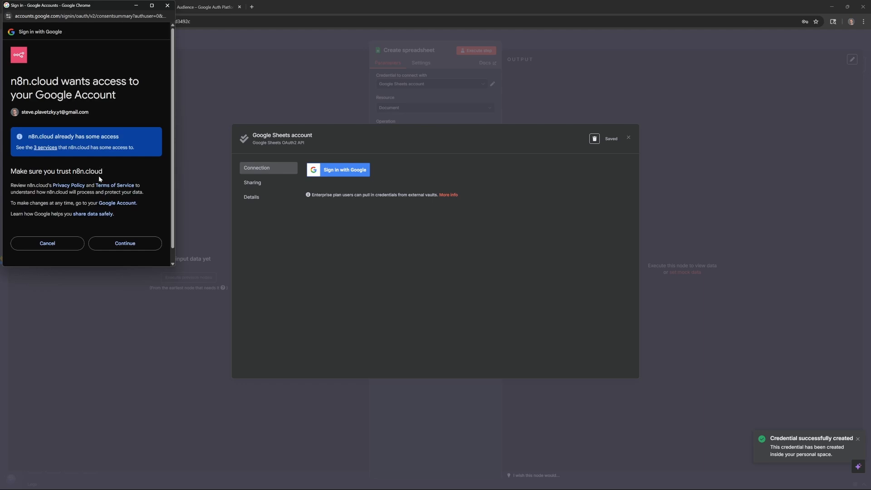
pyautogui.click(124, 244)
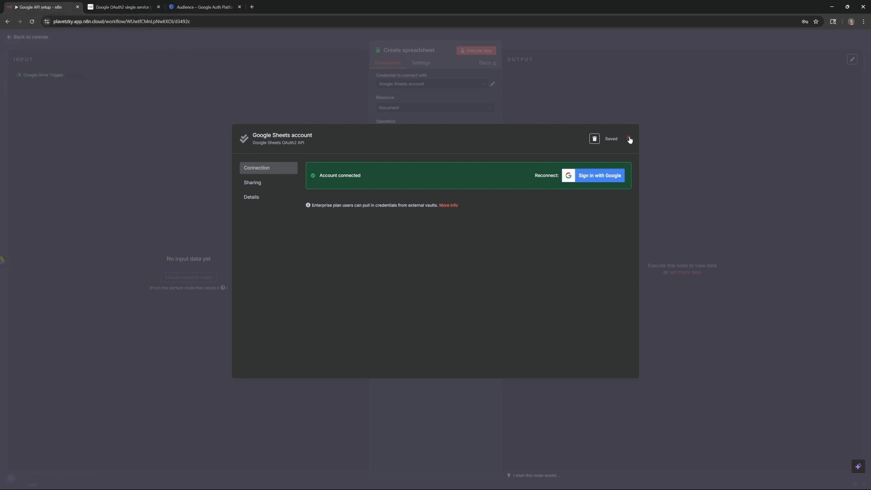
pyautogui.click(629, 138)
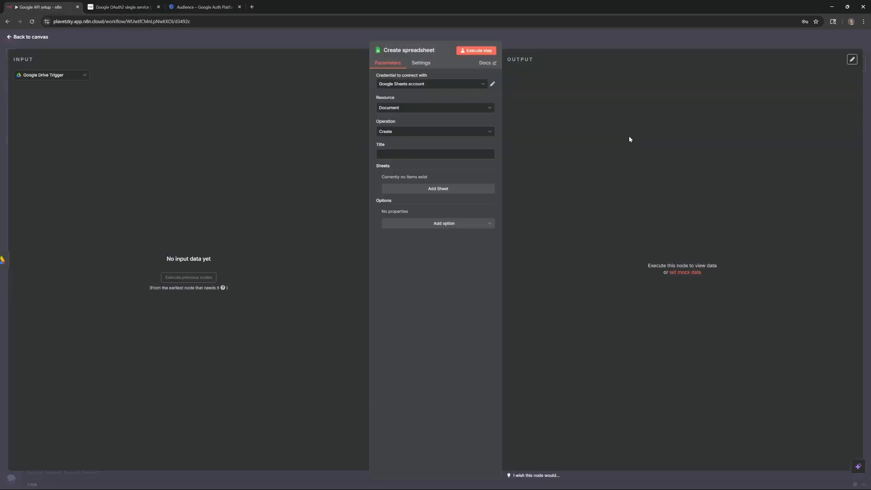
pyautogui.click(38, 37)
# - Add a Google Docs 'Update a document' node after Create spreadsheet and start a new Docs credential
pyautogui.moveTo(584, 270); pyautogui.dragTo(431, 256)
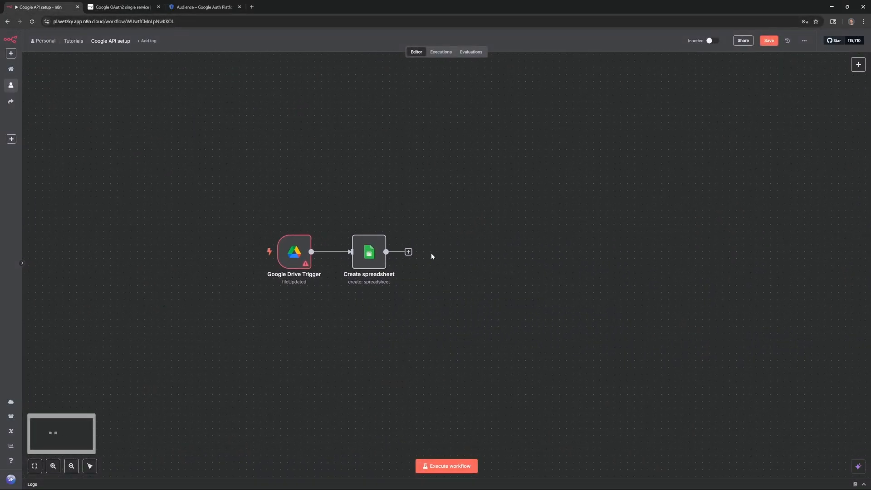
pyautogui.click(408, 253)
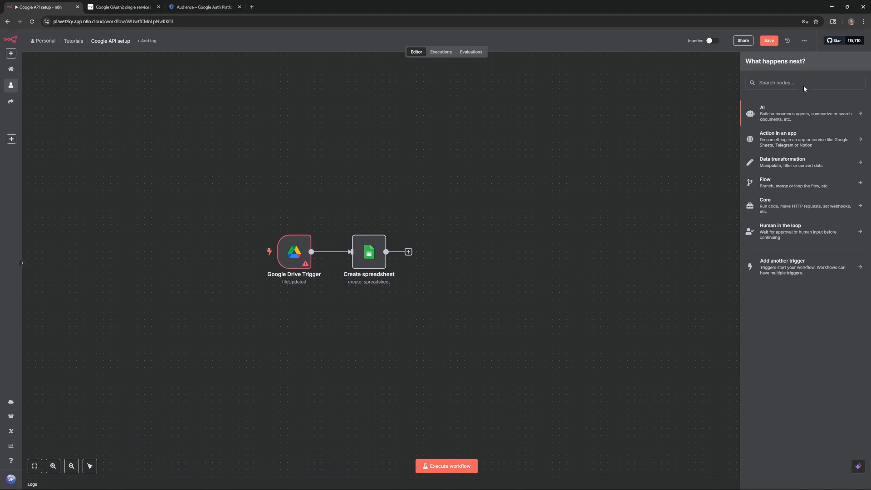
pyautogui.write('doc')
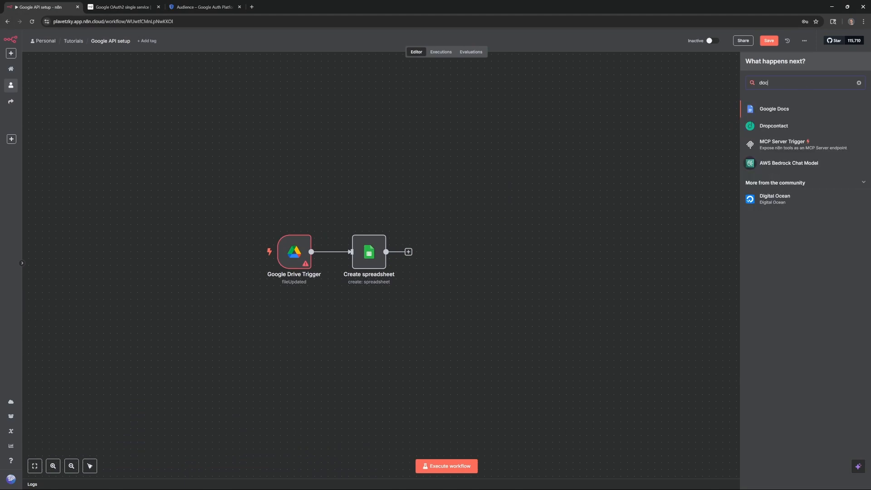
pyautogui.click(789, 108)
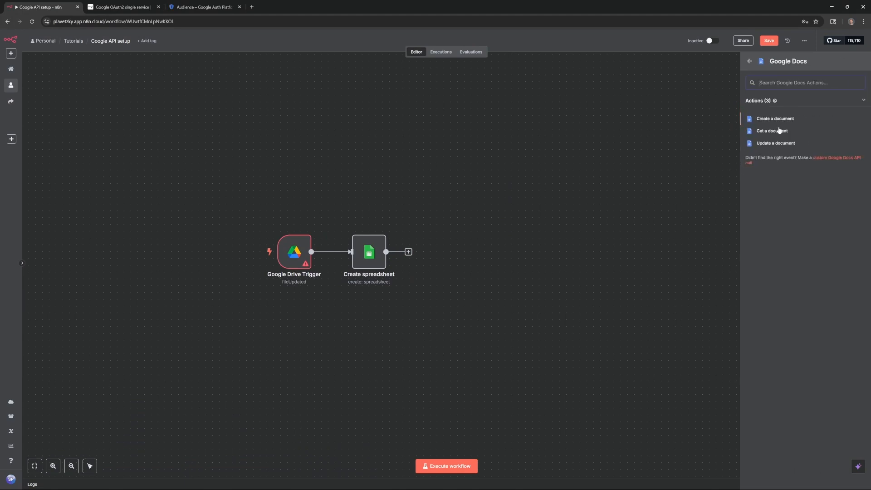
pyautogui.click(771, 142)
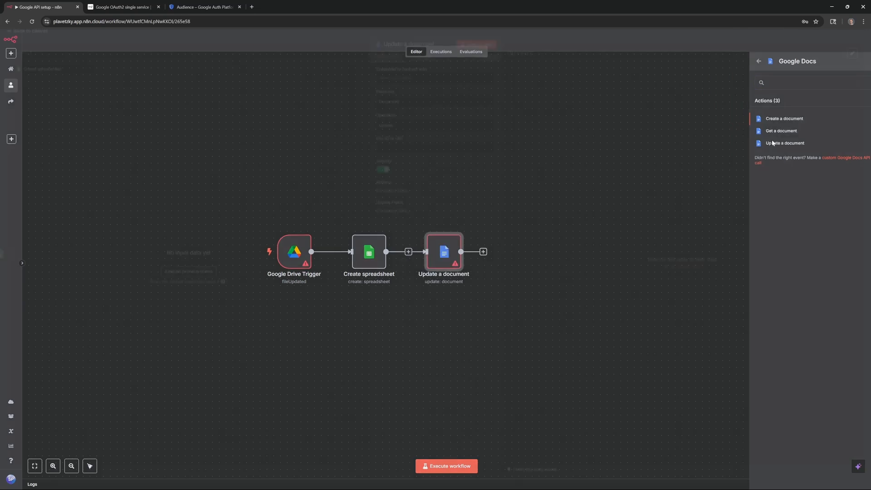
pyautogui.click(447, 85)
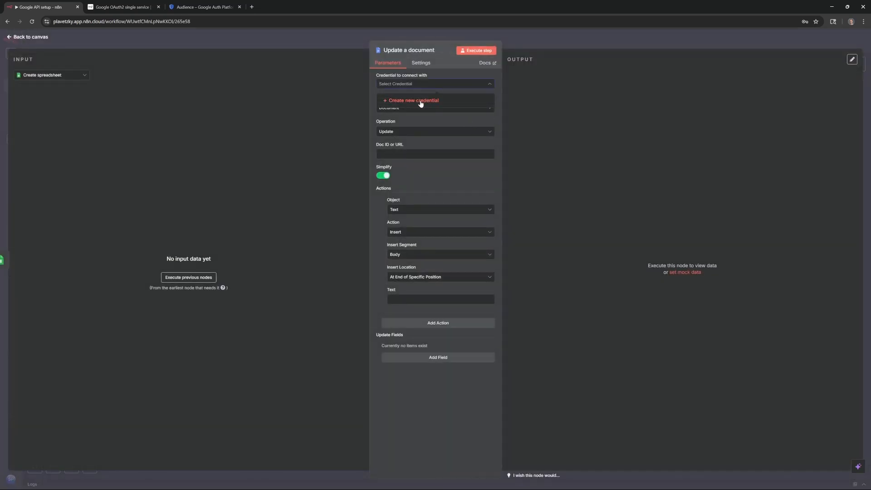
pyautogui.click(421, 101)
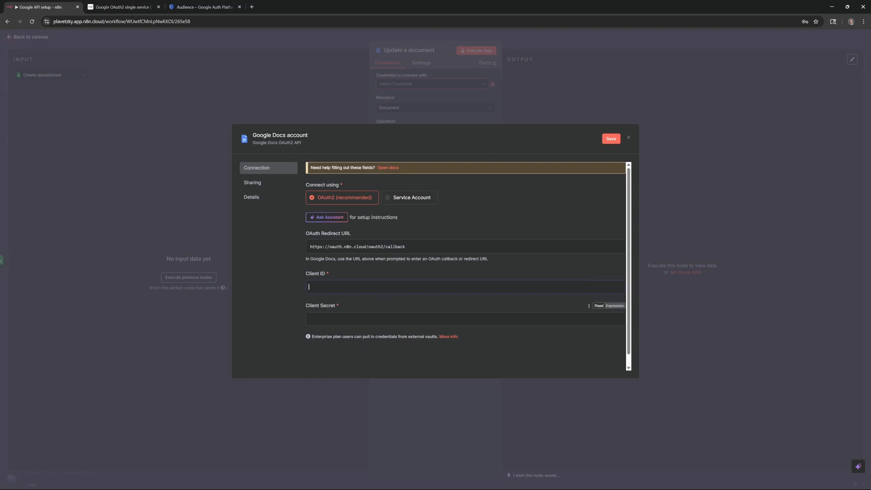
# - Copy the n8n OAuth client's Client ID from Google Cloud into the Docs credential
pyautogui.click(204, 7)
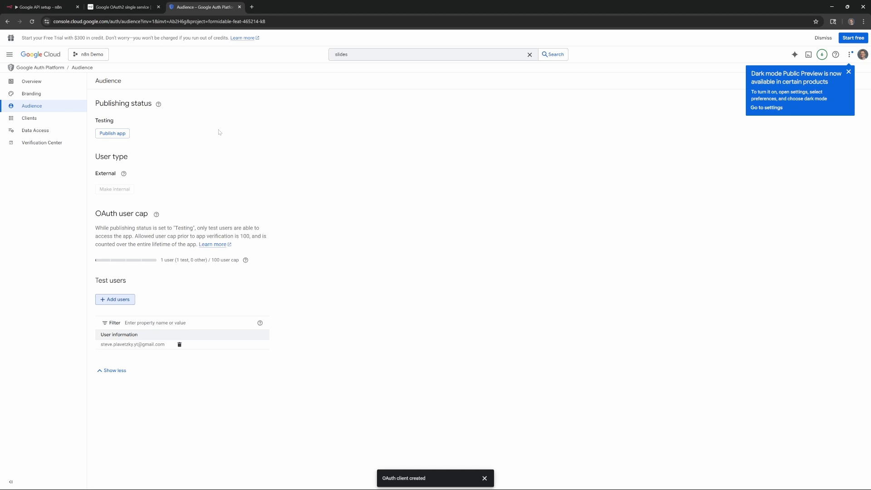
pyautogui.click(53, 119)
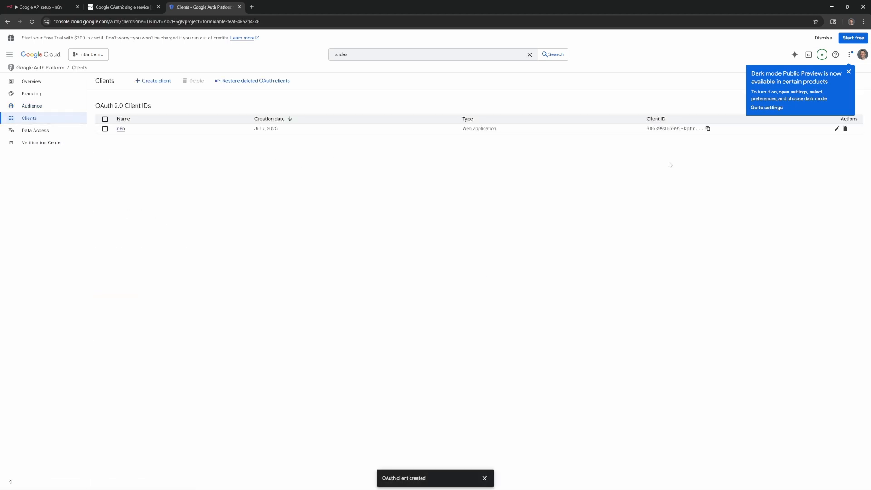
pyautogui.click(838, 129)
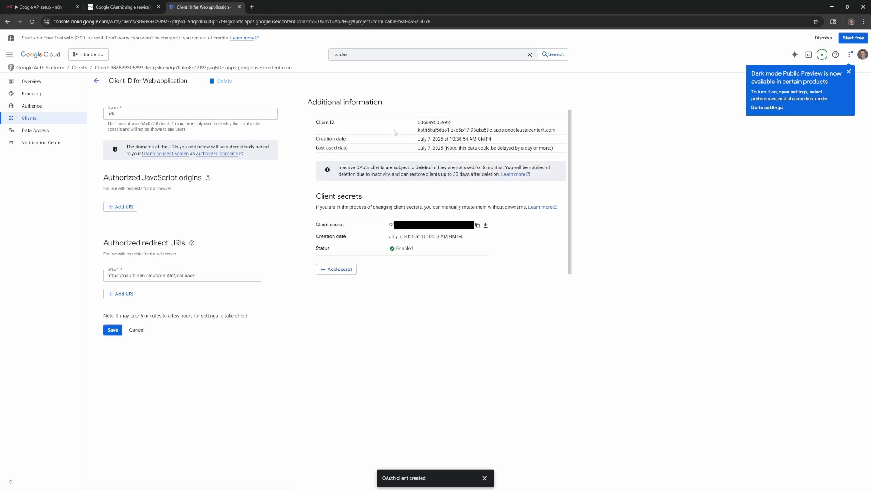
pyautogui.tripleClick(419, 129)
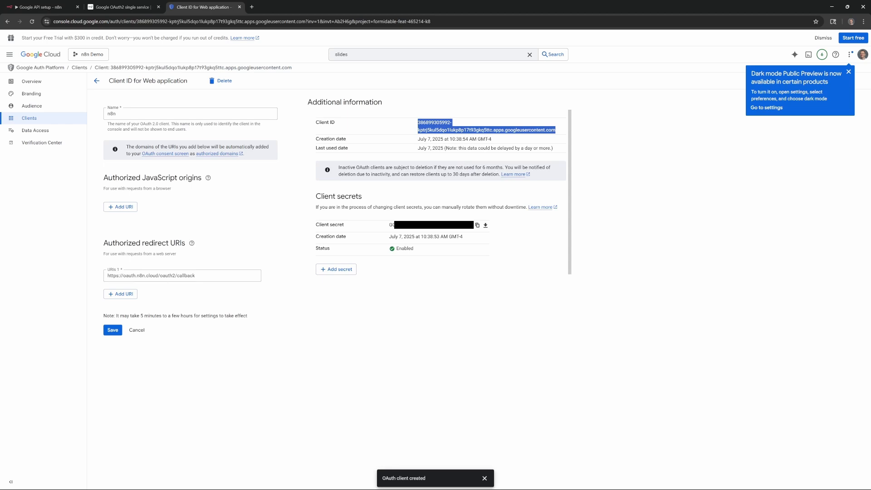
pyautogui.click(419, 129)
pyautogui.tripleClick(420, 129)
pyautogui.hotkey('ctrl', 'c')
pyautogui.click(41, 6)
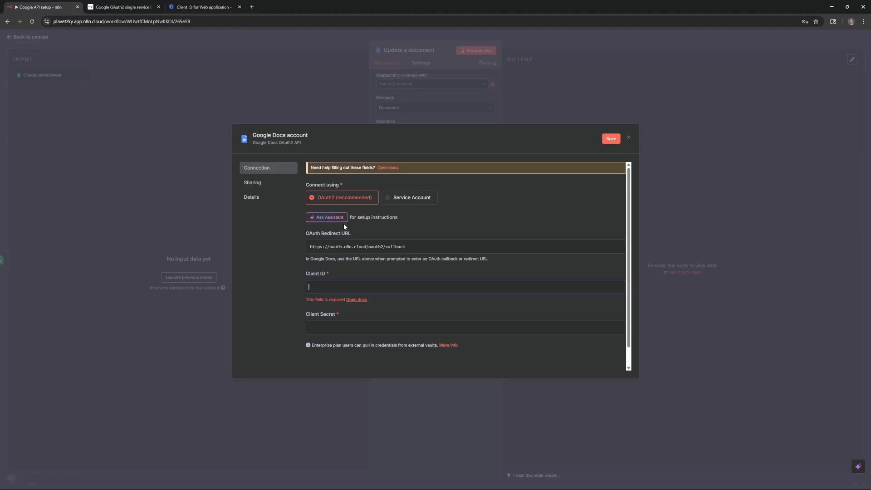
pyautogui.hotkey('ctrl', 'v')
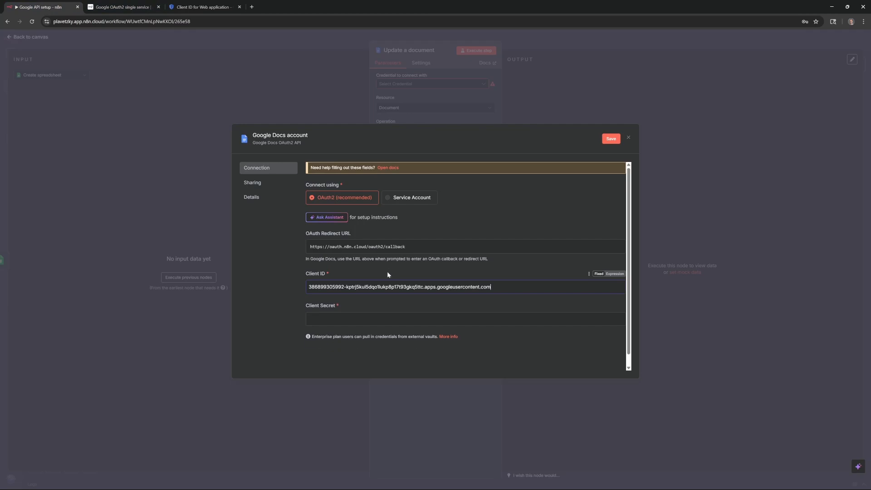
# - Paste the client secret into the Docs credential and start Google sign-in
pyautogui.click(217, 6)
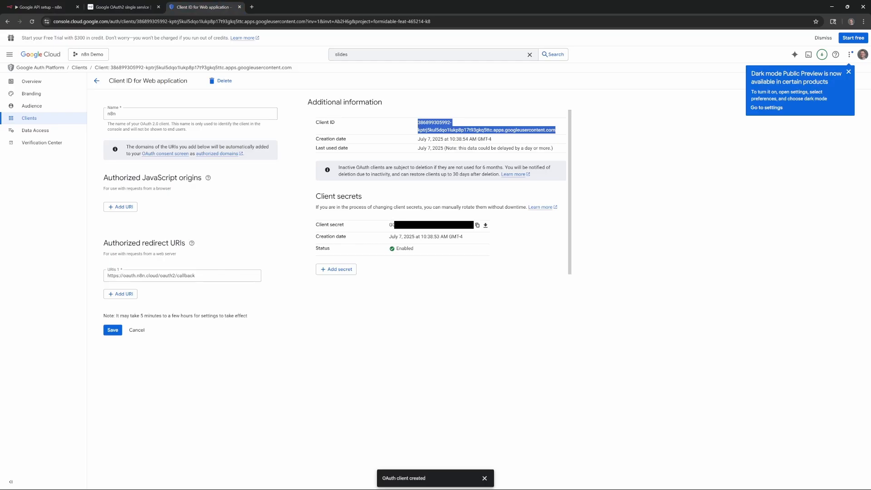
pyautogui.click(392, 224)
pyautogui.click(41, 7)
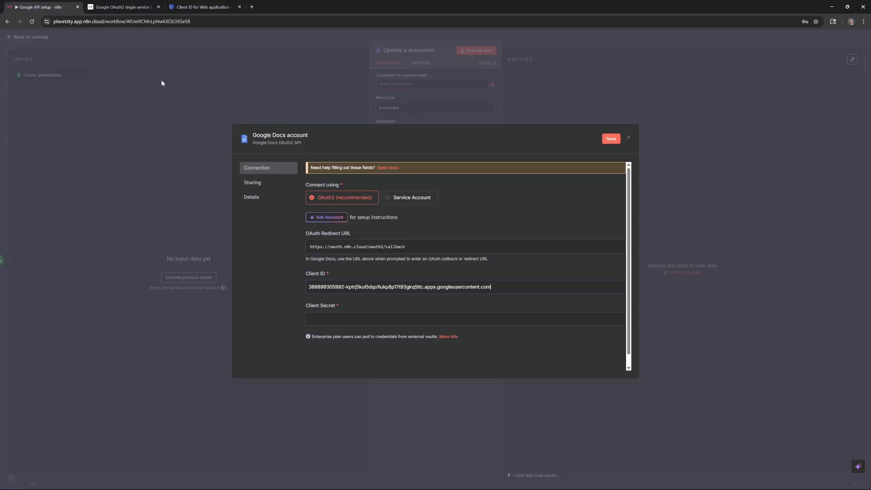
pyautogui.click(366, 321)
pyautogui.hotkey('ctrl', 'v')
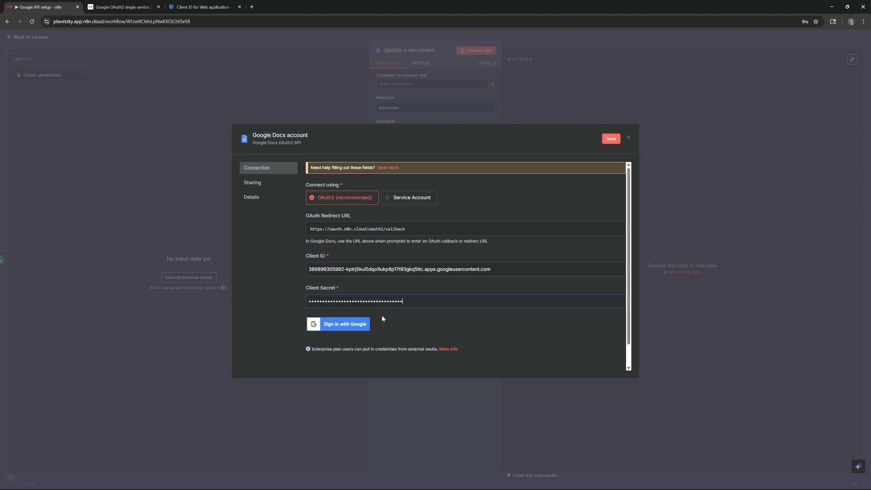
pyautogui.click(353, 328)
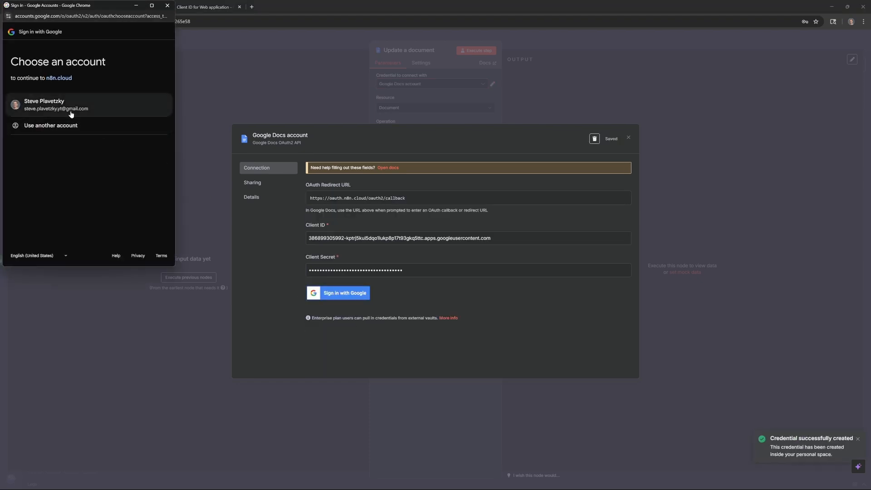
# - Choose the Google account, pass the warning and grant all Drive and Docs permissions to n8n.cloud
pyautogui.click(58, 107)
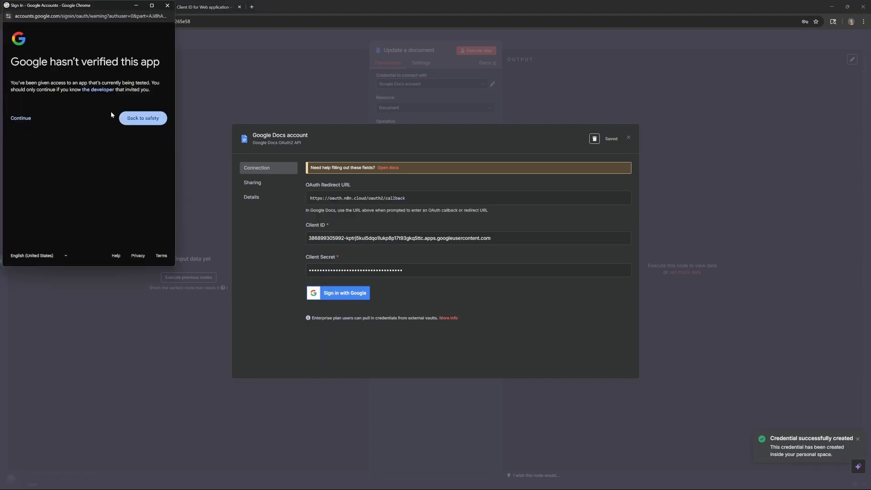
pyautogui.click(27, 118)
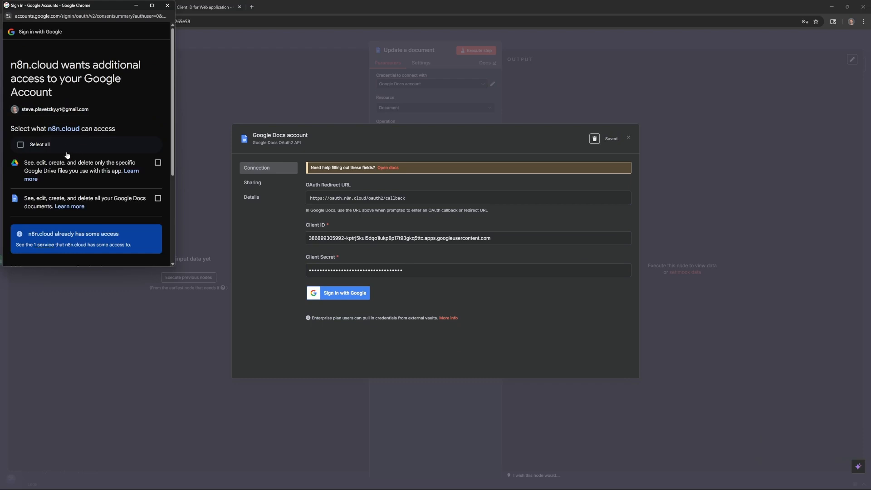
pyautogui.click(24, 146)
pyautogui.scroll(-3, 24, 145)
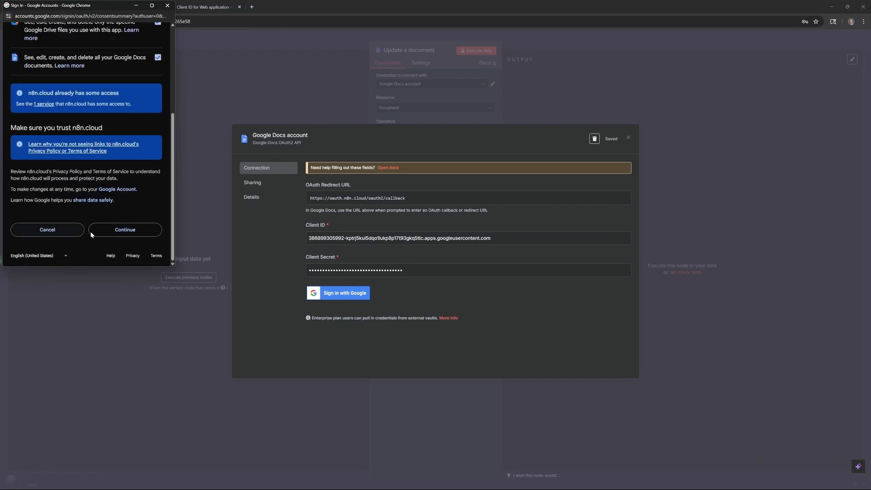
pyautogui.click(120, 227)
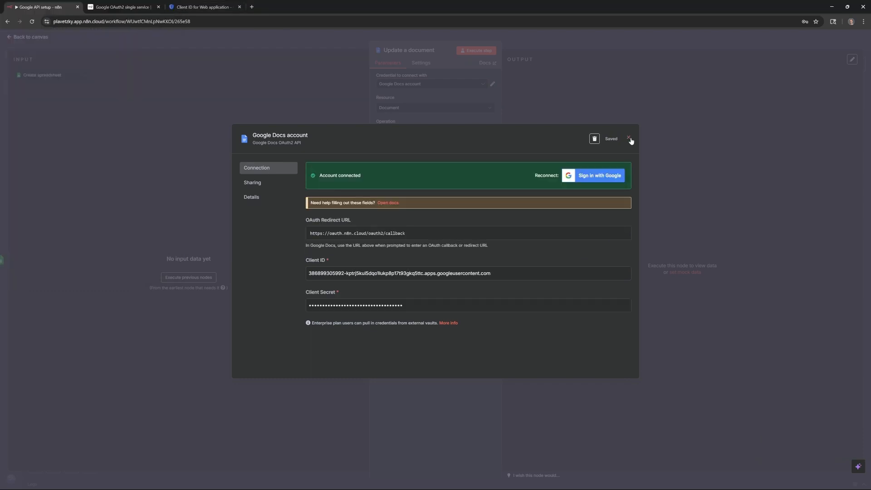
pyautogui.click(629, 138)
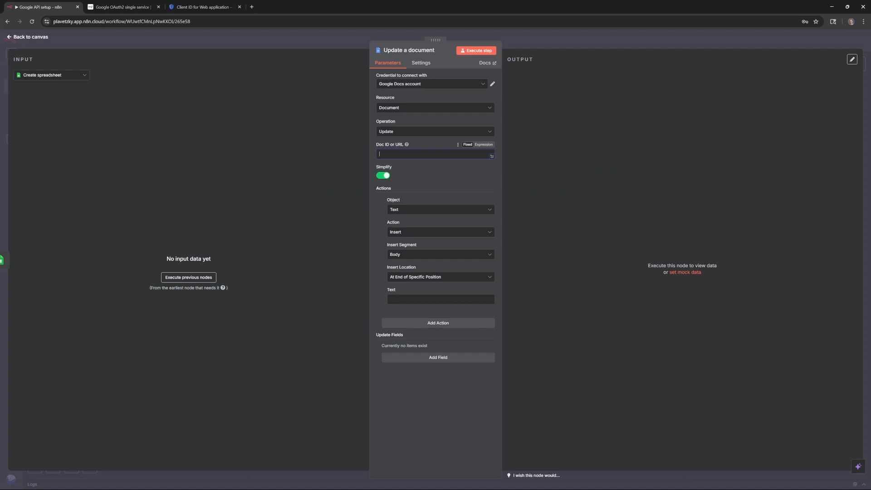
# - Add a Google Slides 'Create a presentation' node after Update a document
pyautogui.click(47, 44)
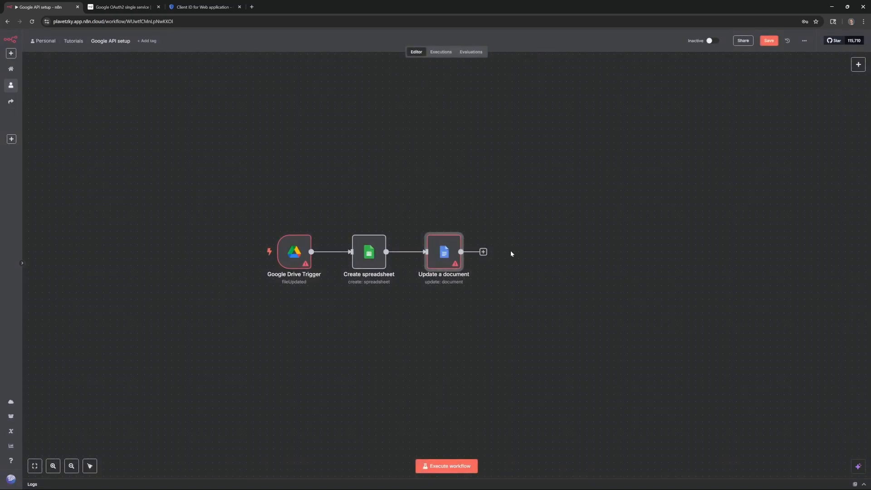
pyautogui.click(483, 251)
pyautogui.write('slide')
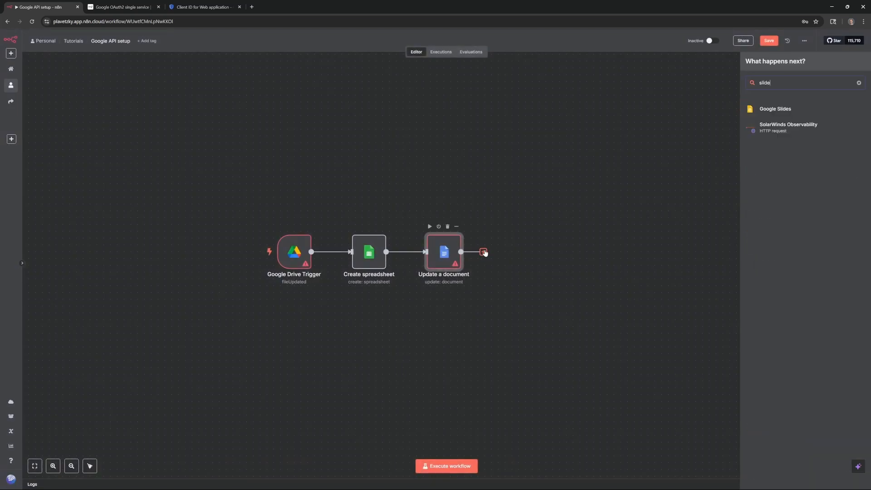
pyautogui.click(802, 109)
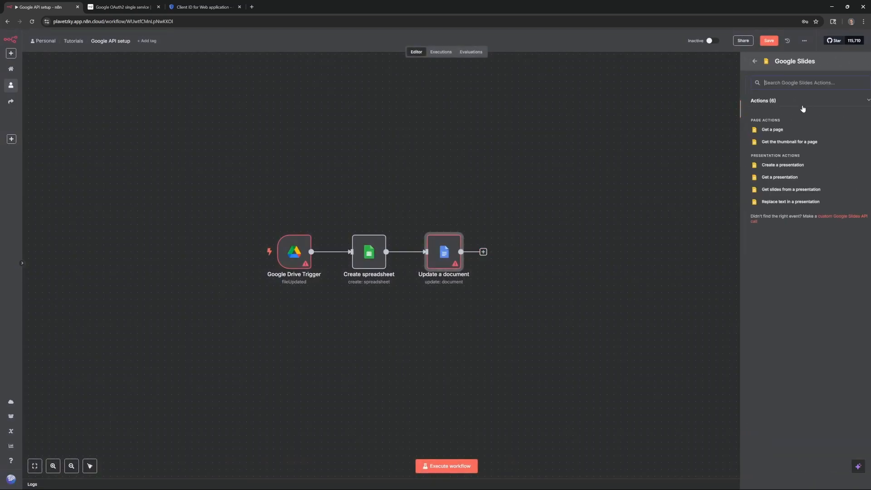
pyautogui.click(778, 165)
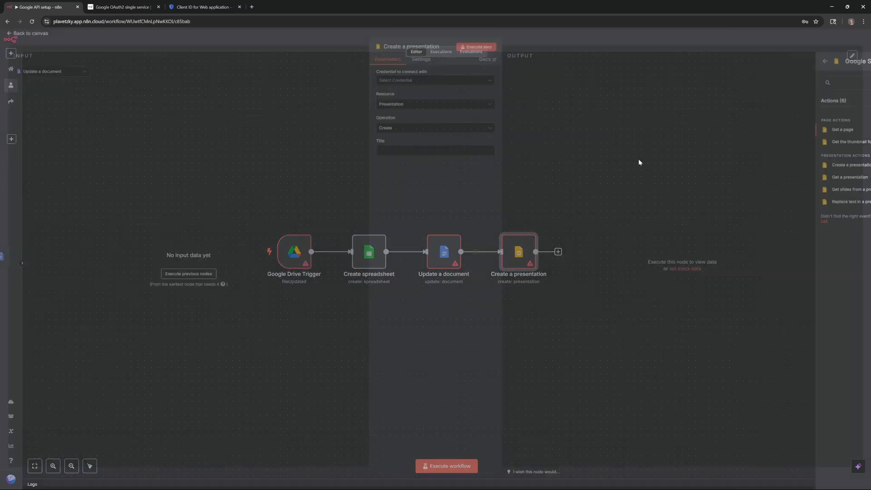
# - Start a new Google Slides credential and paste in the OAuth client's Client ID
pyautogui.click(437, 84)
pyautogui.click(436, 100)
pyautogui.click(203, 7)
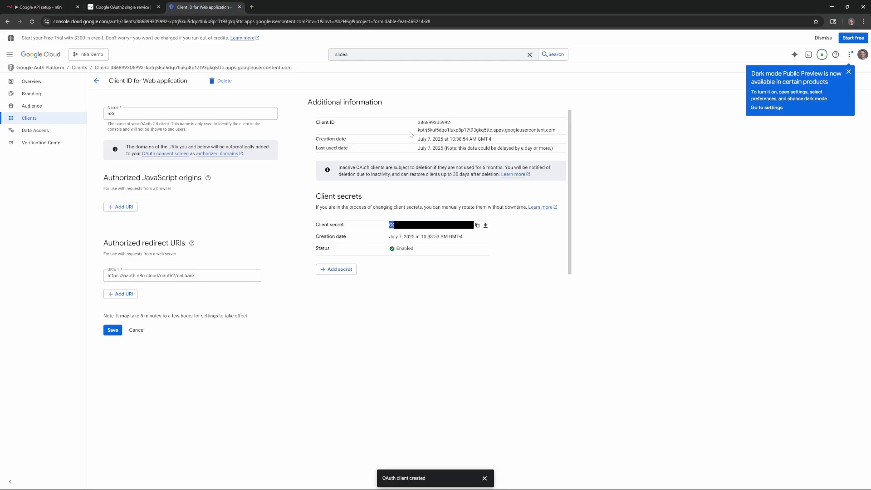
pyautogui.moveTo(418, 122); pyautogui.dragTo(556, 131)
pyautogui.hotkey('ctrl', 'c')
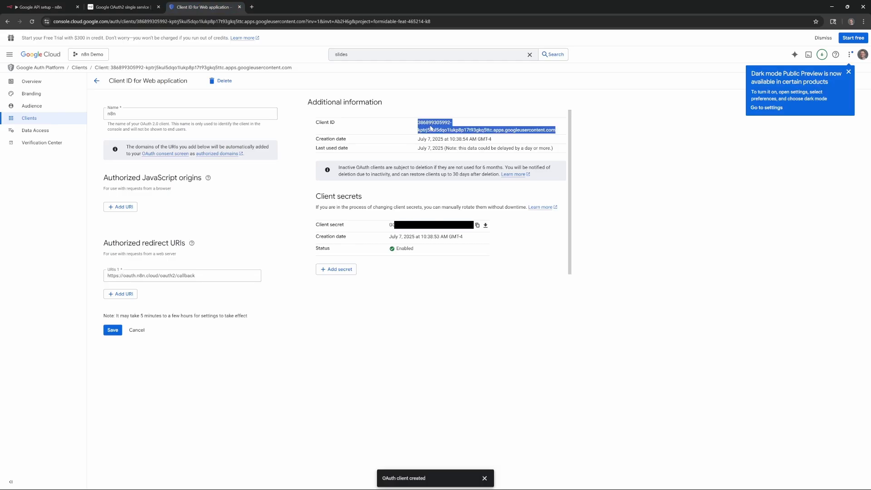
pyautogui.click(40, 7)
pyautogui.hotkey('ctrl', 'v')
# - Paste the client secret, sign in with Google, and change the Slides operation to Get
pyautogui.click(202, 7)
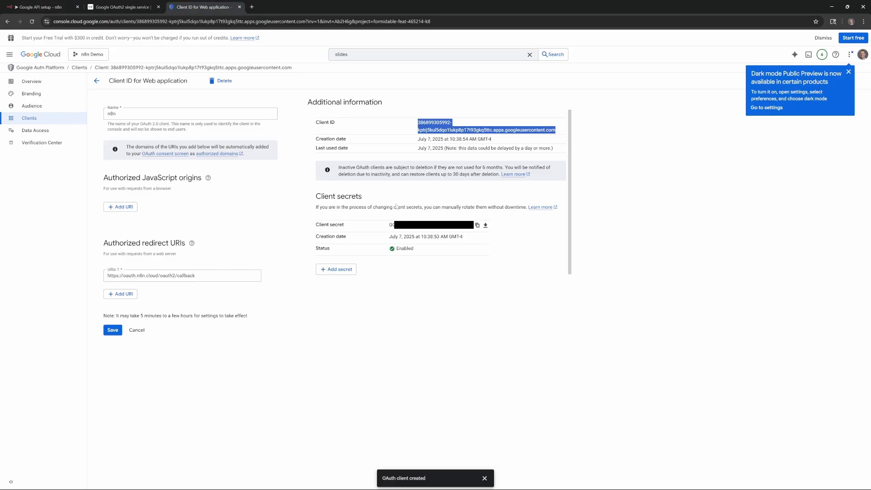
pyautogui.click(477, 225)
pyautogui.click(41, 7)
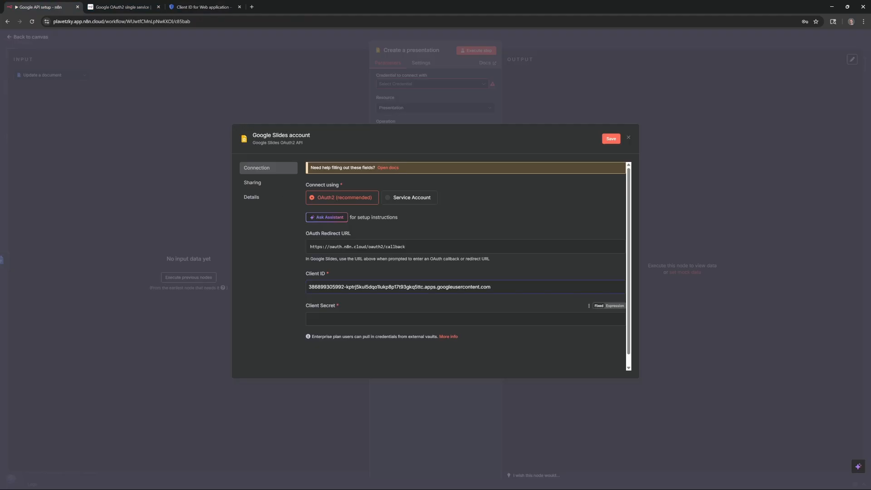
pyautogui.click(373, 319)
pyautogui.hotkey('ctrl', 'v')
pyautogui.click(347, 323)
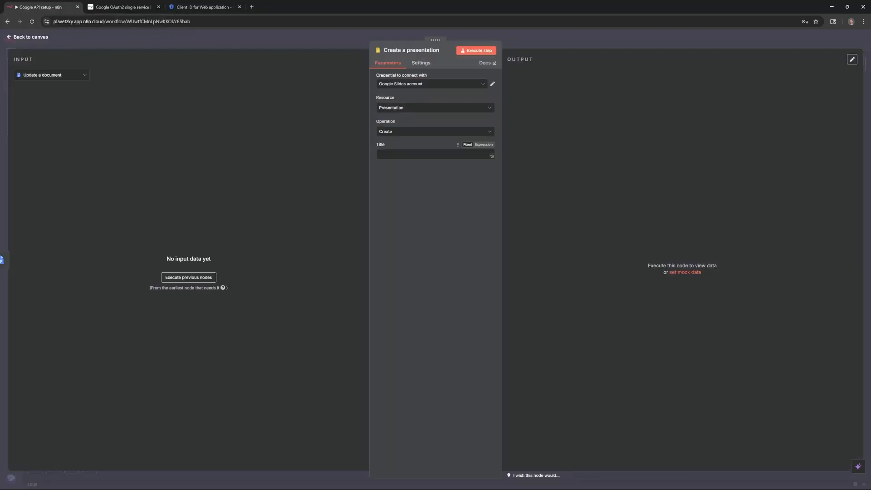
pyautogui.click(421, 130)
pyautogui.click(421, 163)
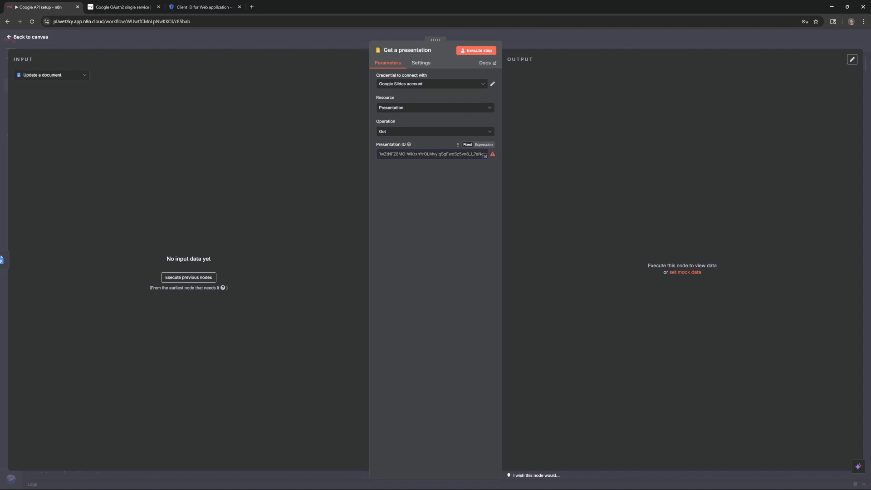
# - Deactivate all four Google nodes and open the next-node list from the manual trigger
pyautogui.click(30, 37)
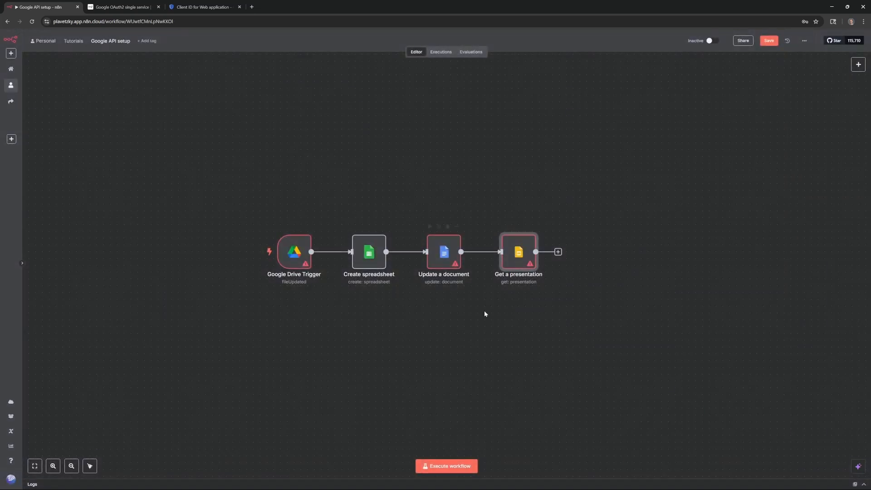
pyautogui.moveTo(296, 262)
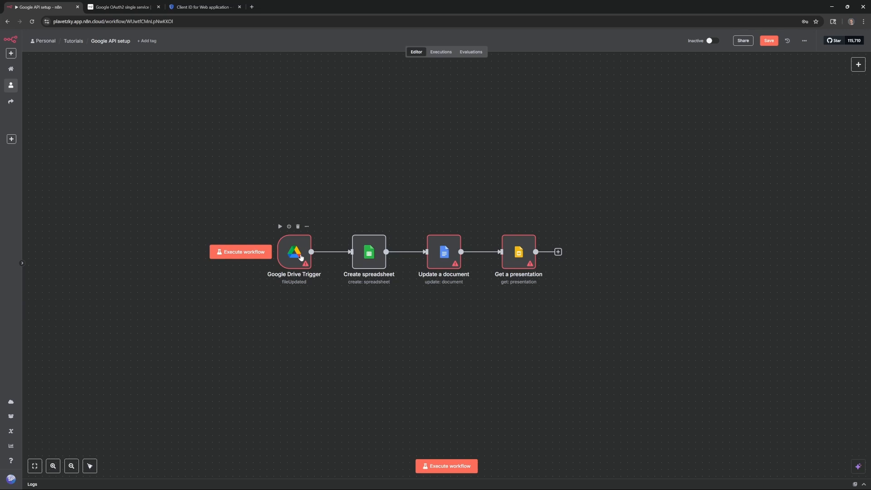
pyautogui.moveTo(439, 268)
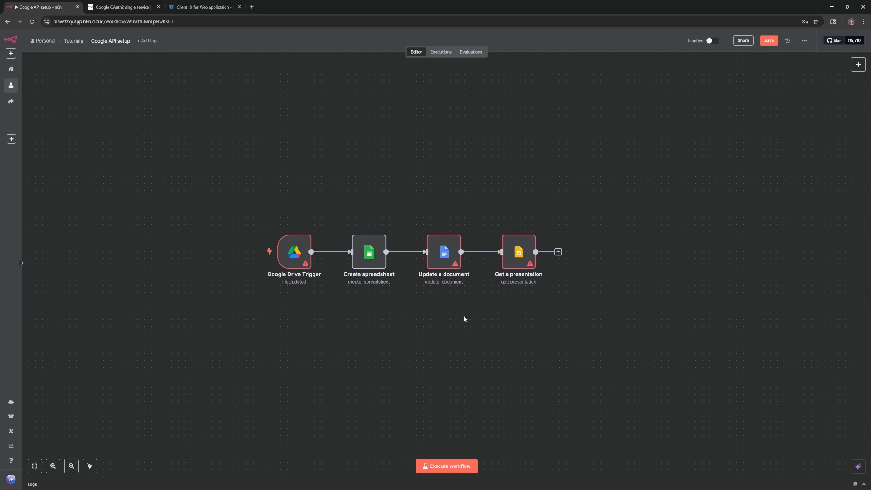
pyautogui.hotkey('ctrl', 'a')
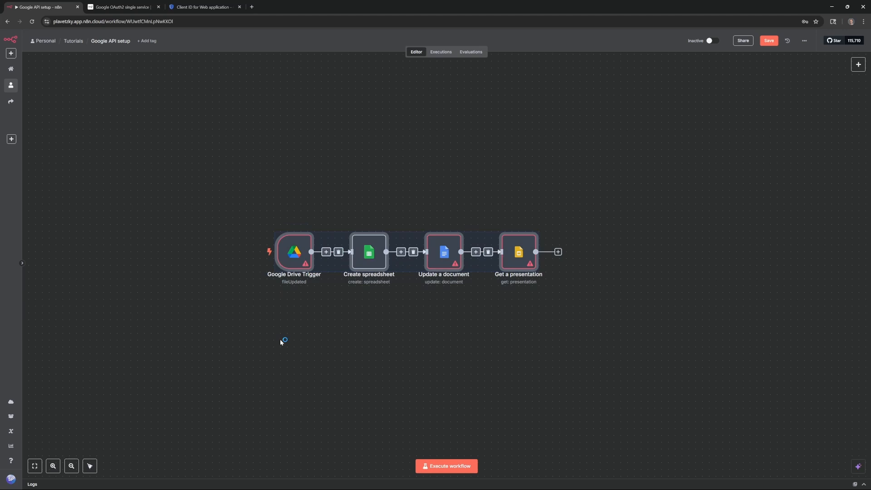
pyautogui.press('d')
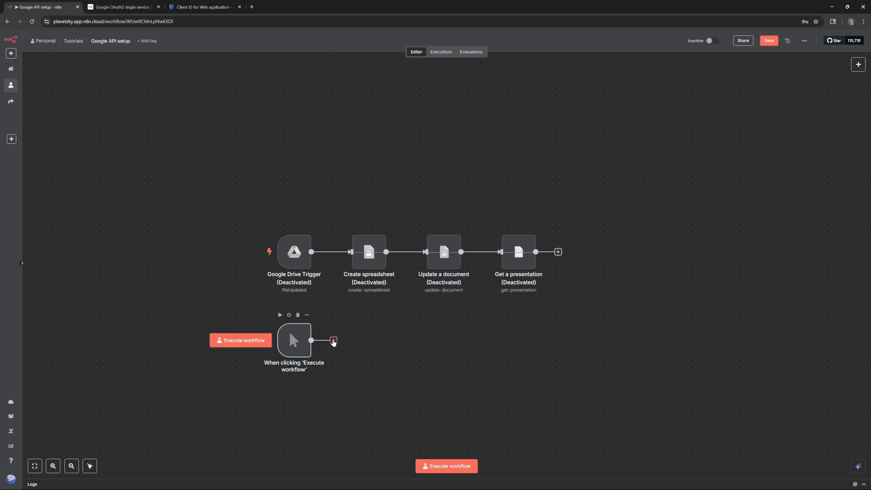
pyautogui.click(333, 341)
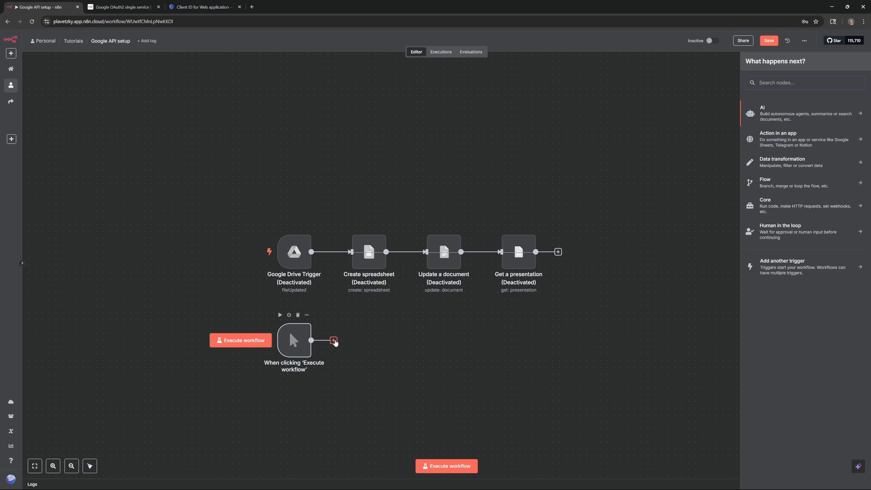
# - Add a Google Drive 'Search files and folders' node after the manual trigger
pyautogui.write('drive')
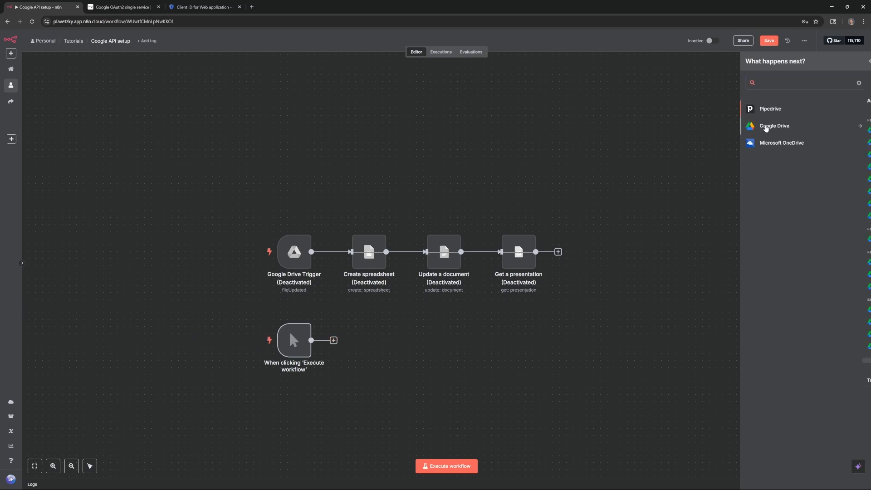
pyautogui.click(766, 126)
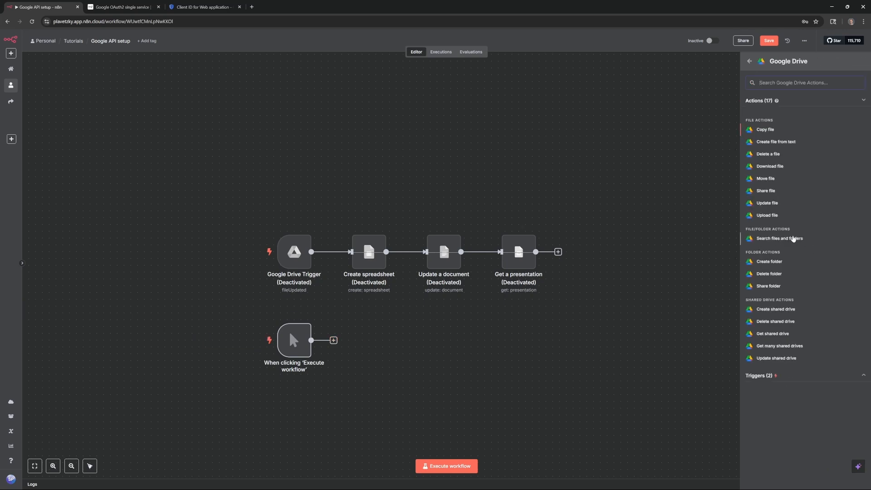
pyautogui.click(793, 238)
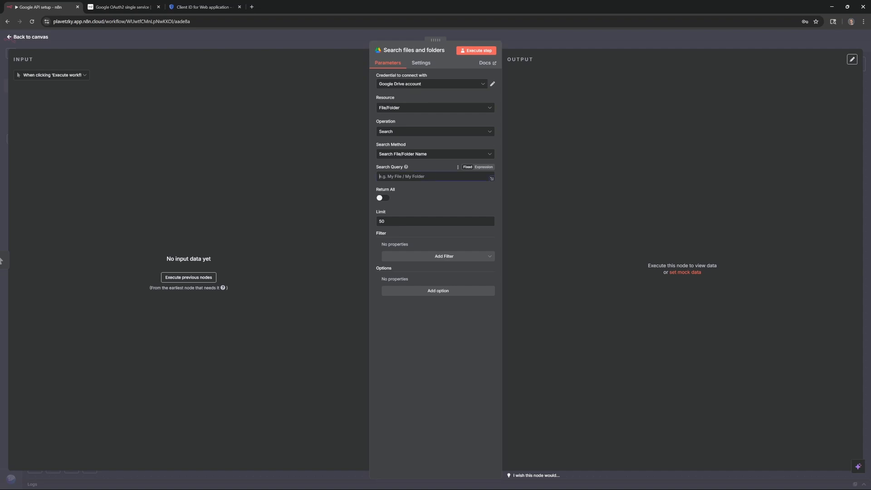
# - Set the search query to 'document', execute the step and select the returned document id
pyautogui.write('document')
pyautogui.click(475, 54)
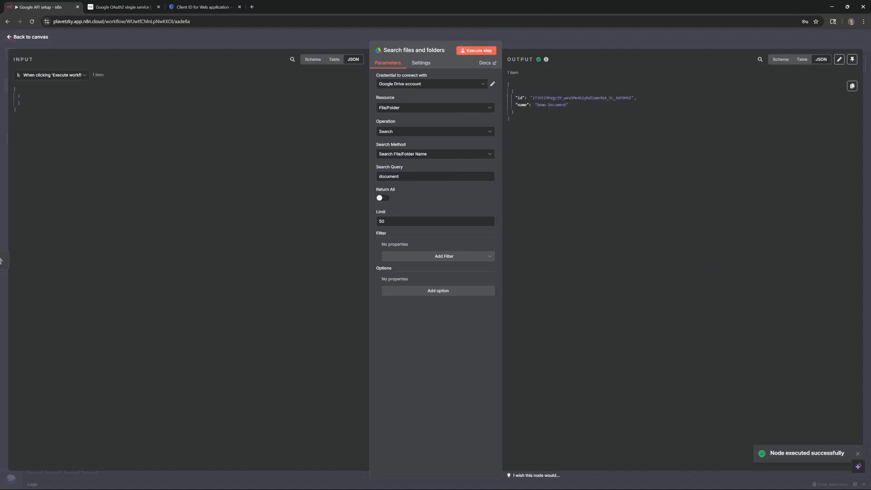
pyautogui.moveTo(532, 98); pyautogui.dragTo(629, 98)
pyautogui.click(613, 107)
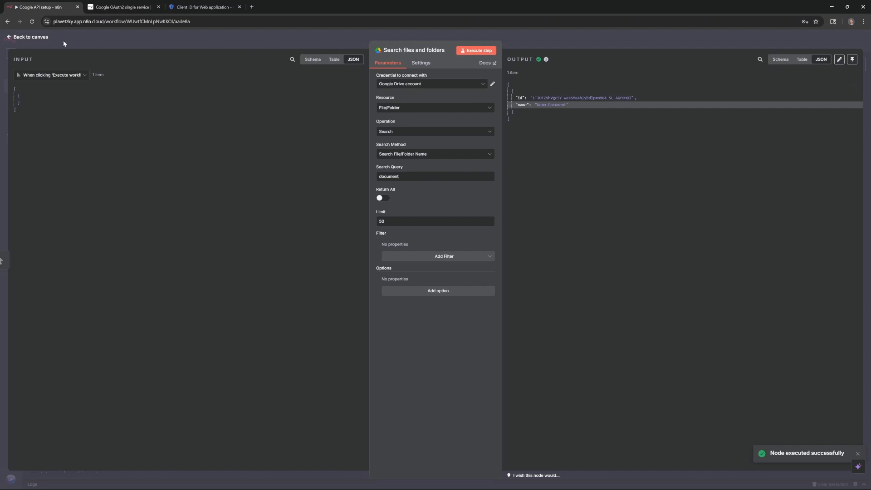
pyautogui.click(31, 37)
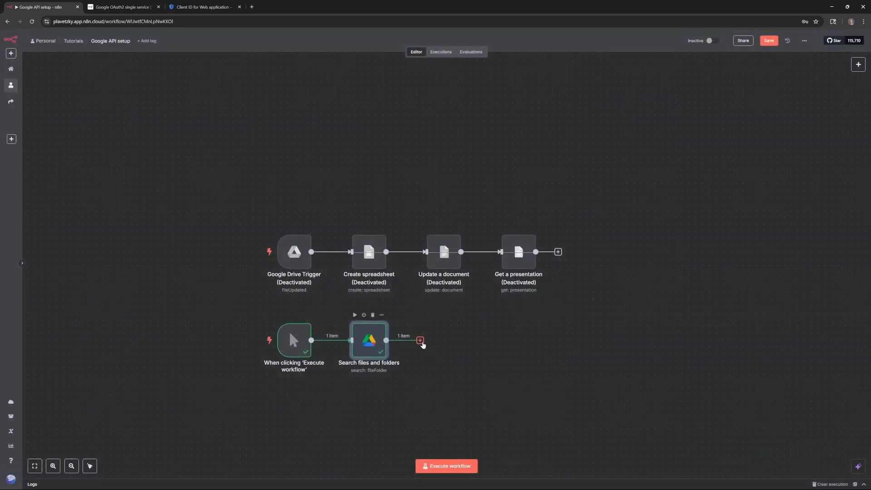
# - Add a Google Docs 'Update a document' node after the file search
pyautogui.click(421, 341)
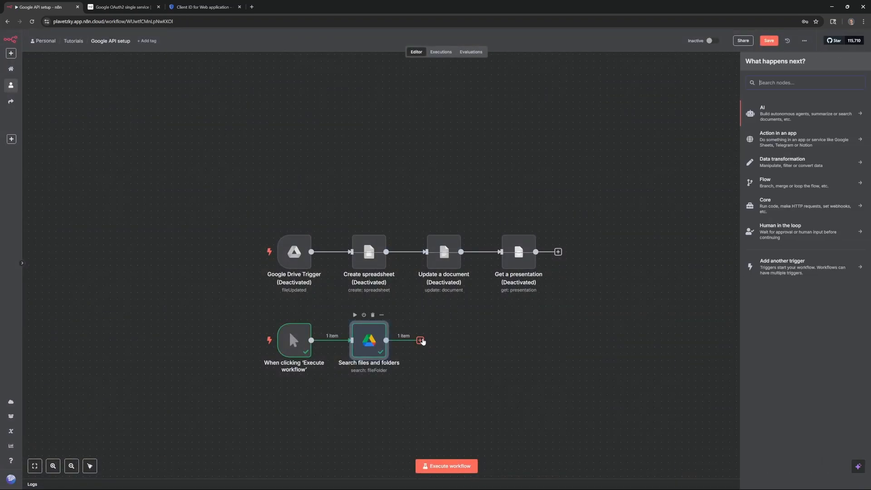
pyautogui.write('doc')
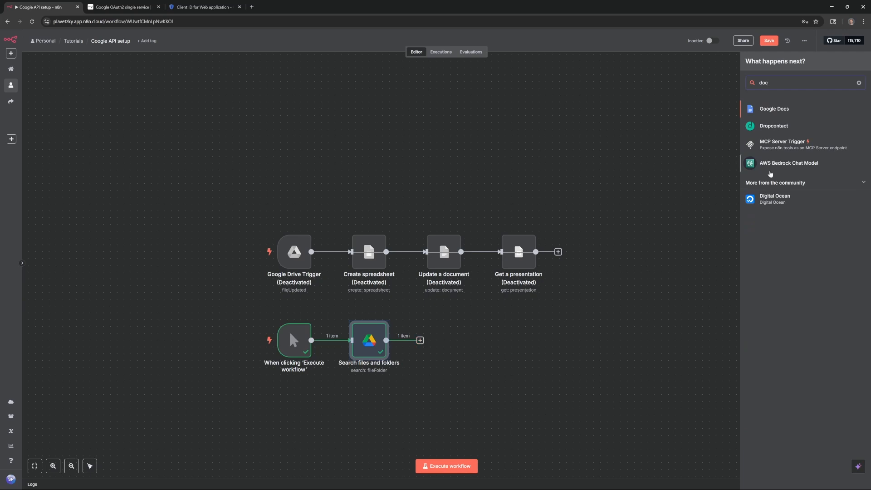
pyautogui.click(785, 118)
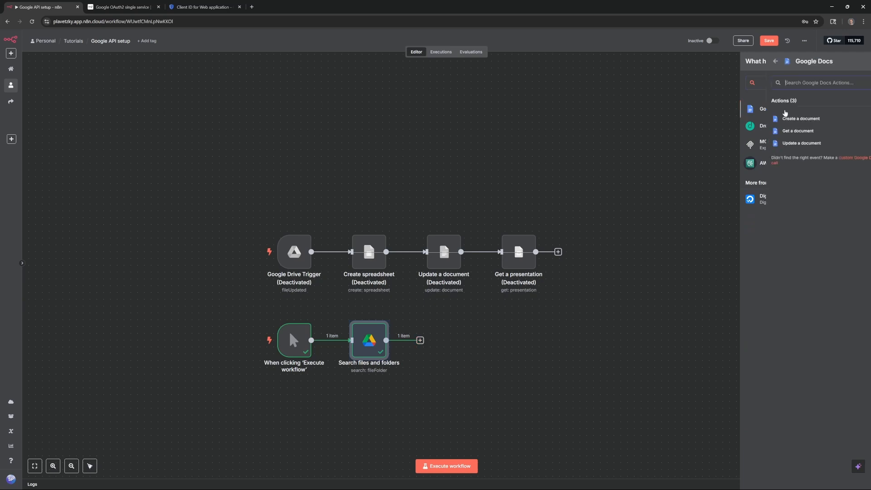
pyautogui.click(771, 144)
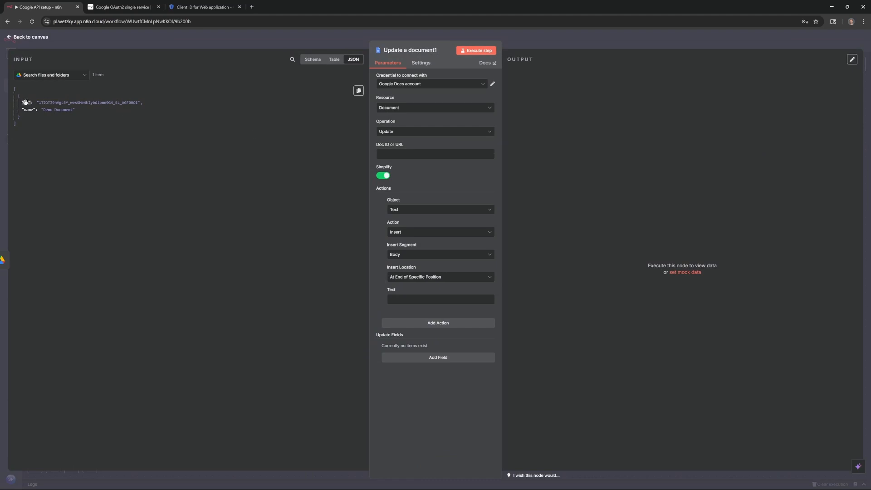
# - Map the found file's id into Doc ID, set the text 'adding a new line to the document', and run the step
pyautogui.moveTo(26, 102); pyautogui.dragTo(386, 154)
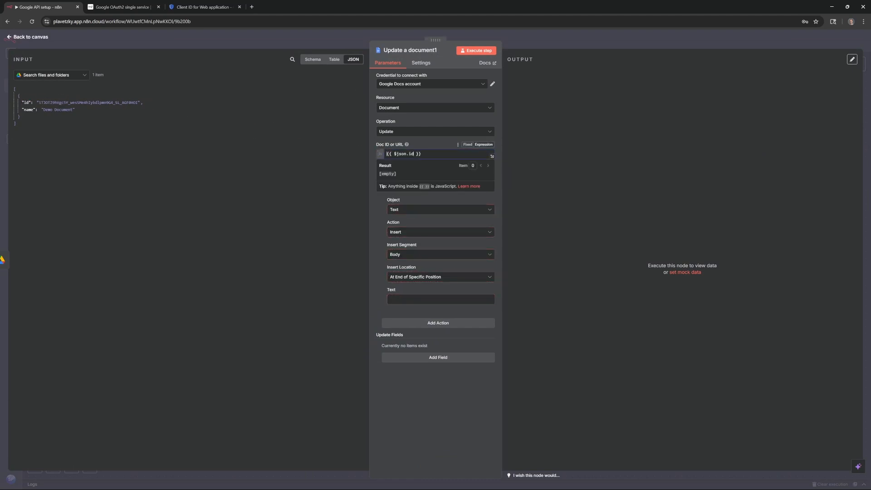
pyautogui.click(437, 306)
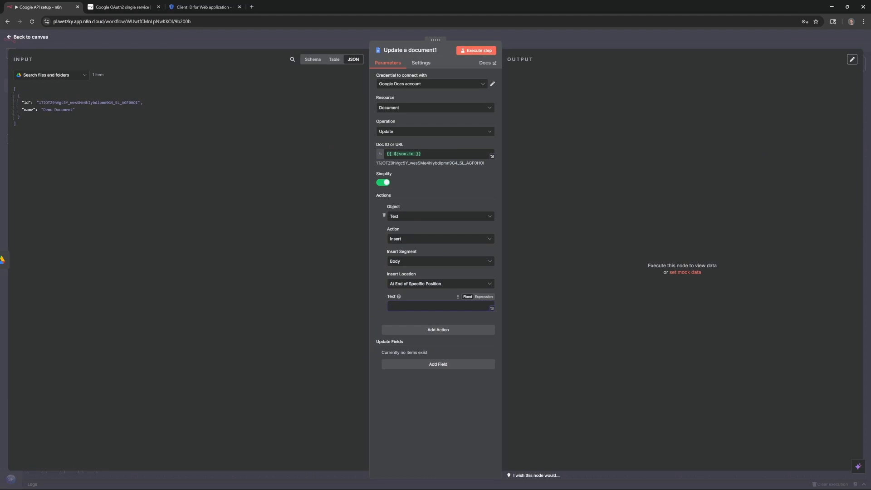
pyautogui.write('adding a new line to the document')
pyautogui.click(476, 50)
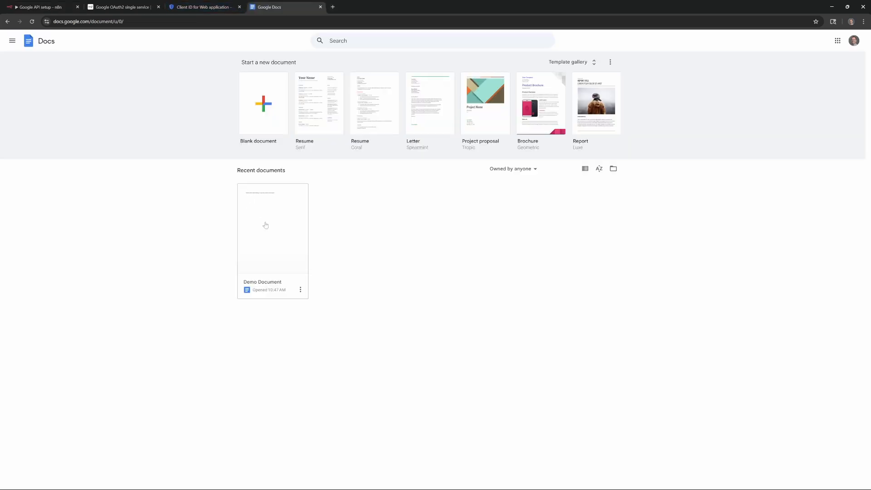
# - Confirm the new line in Demo Document, then return to the workflow canvas
pyautogui.click(273, 226)
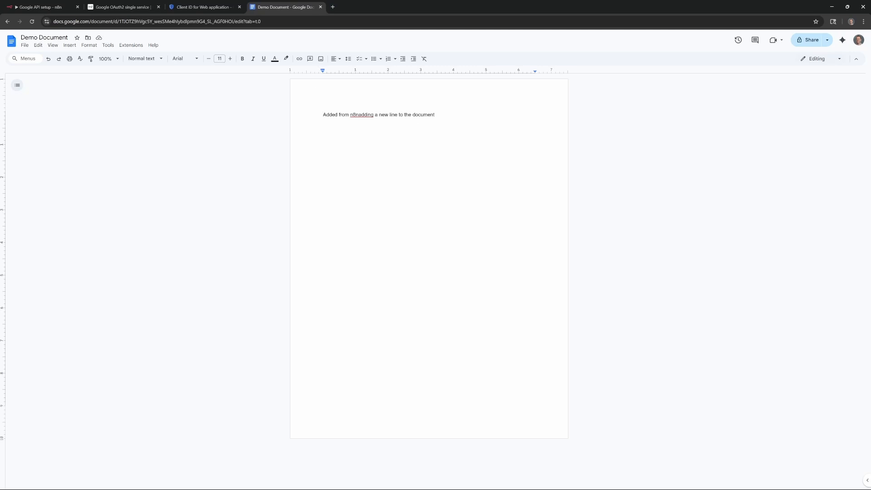
pyautogui.click(58, 3)
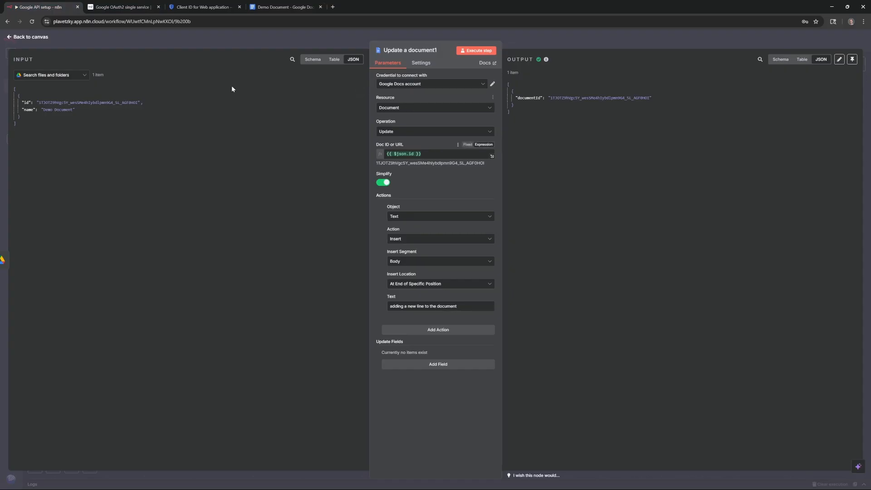
pyautogui.click(43, 39)
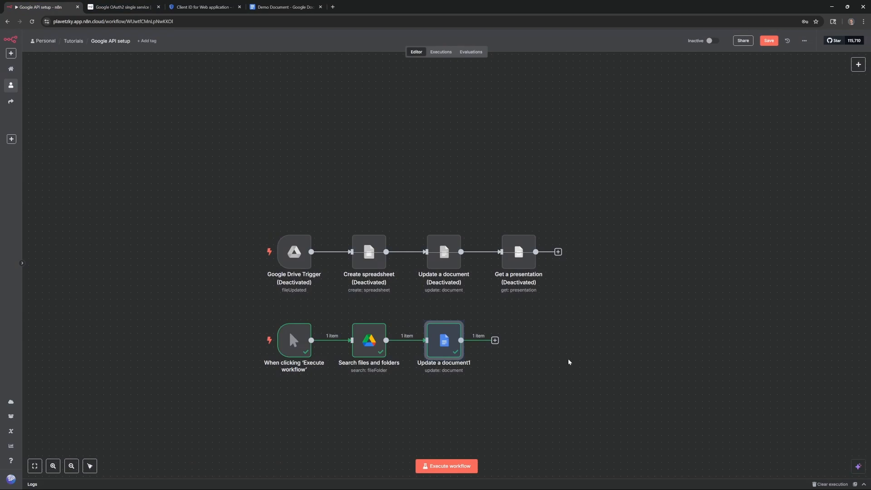
# - Delete the file search and document update test nodes
pyautogui.click(325, 434)
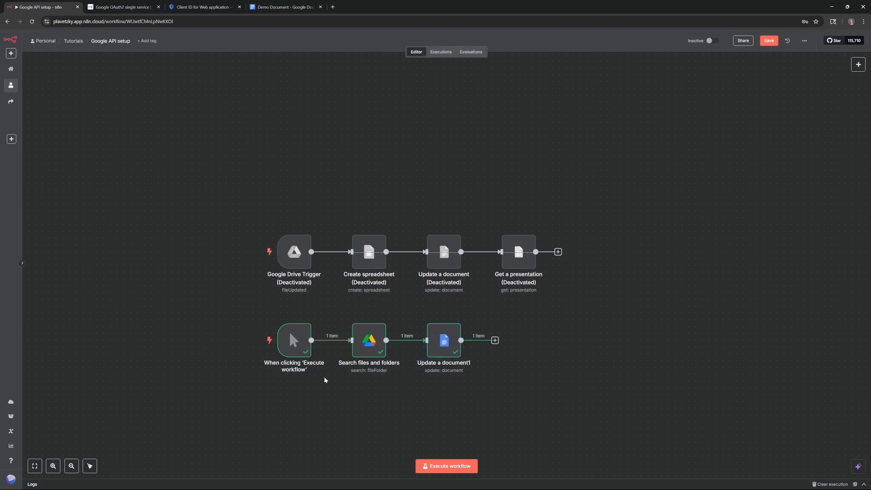
pyautogui.moveTo(520, 314); pyautogui.dragTo(346, 379)
pyautogui.press('Delete')
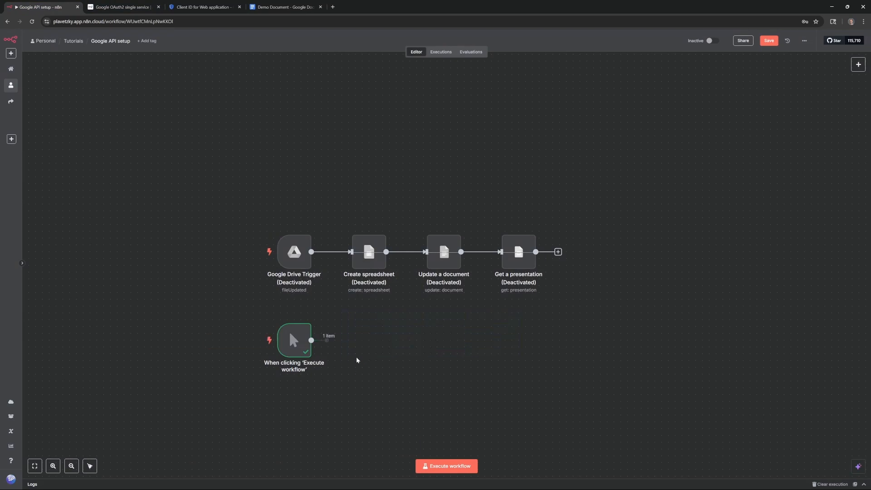
# - Add a Google Sheets append-row step after the trigger, targeting Demo Sheet's Sheet1
pyautogui.click(345, 341)
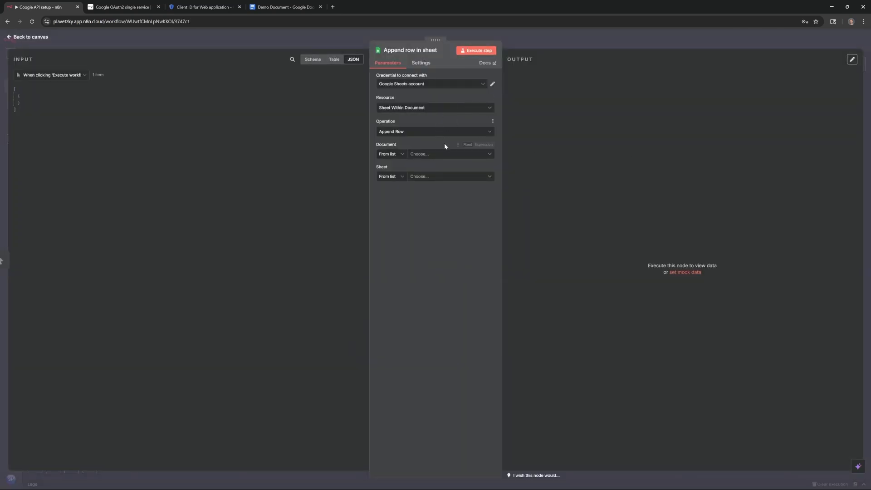
pyautogui.click(441, 155)
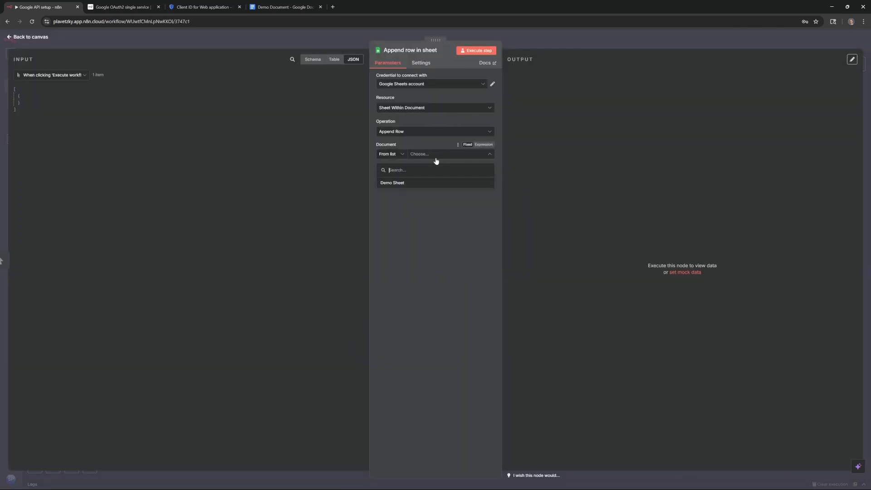
pyautogui.click(429, 184)
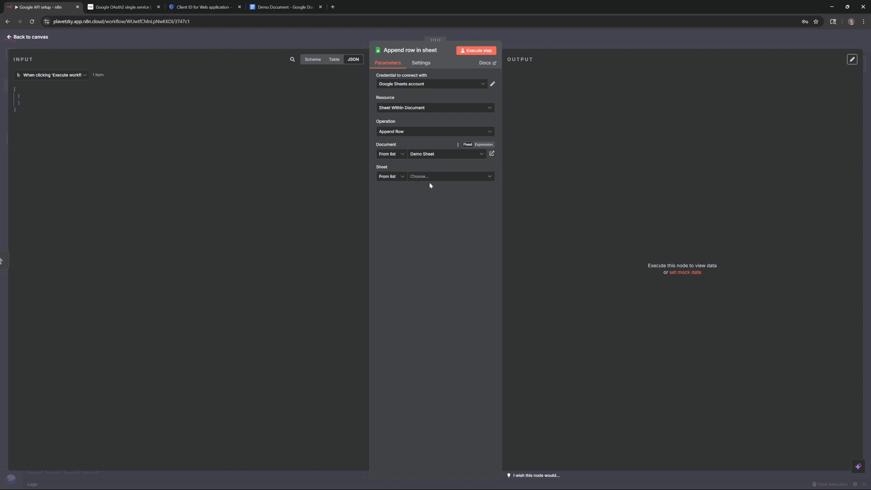
pyautogui.click(430, 178)
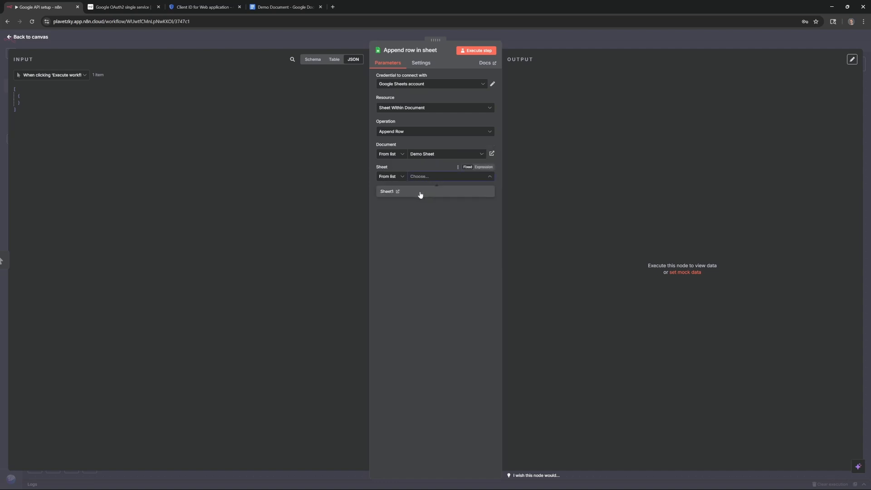
pyautogui.click(420, 193)
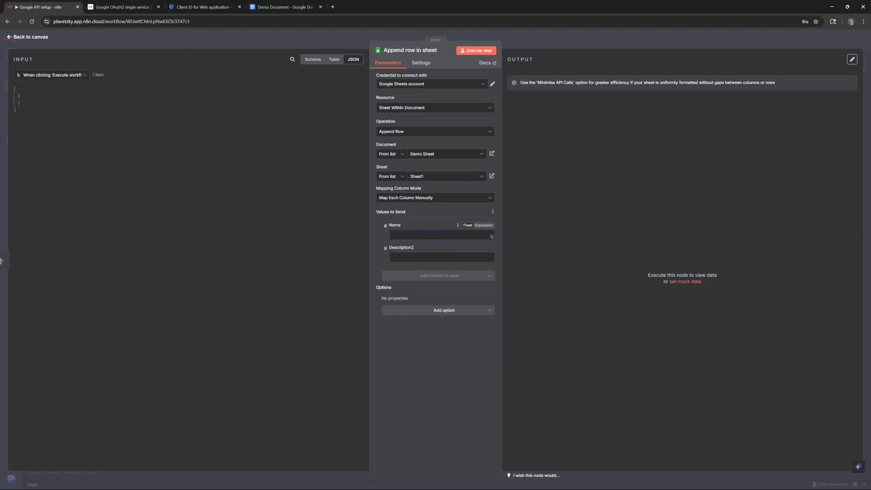
# - Fill Name with a person's name and Description2 with 'Demo', run the step, and check Demo Sheet
pyautogui.write('Steve')
pyautogui.press('Tab')
pyautogui.write('De')
pyautogui.click(476, 51)
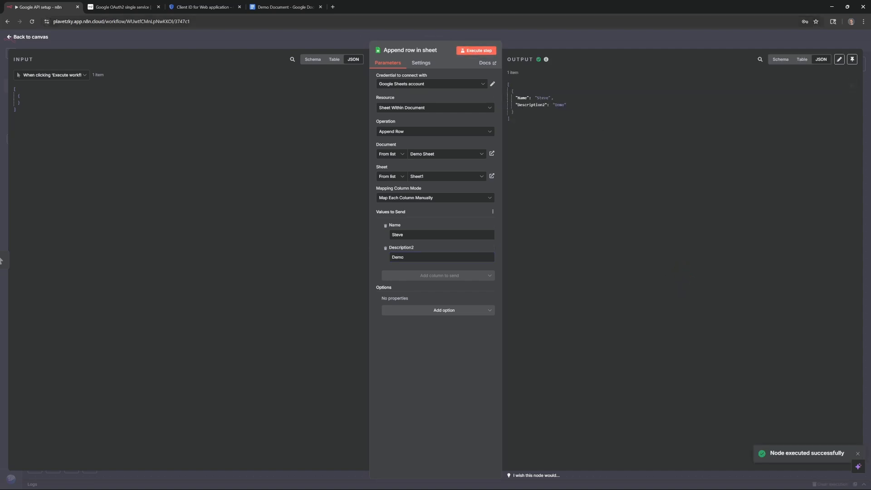
pyautogui.click(305, 173)
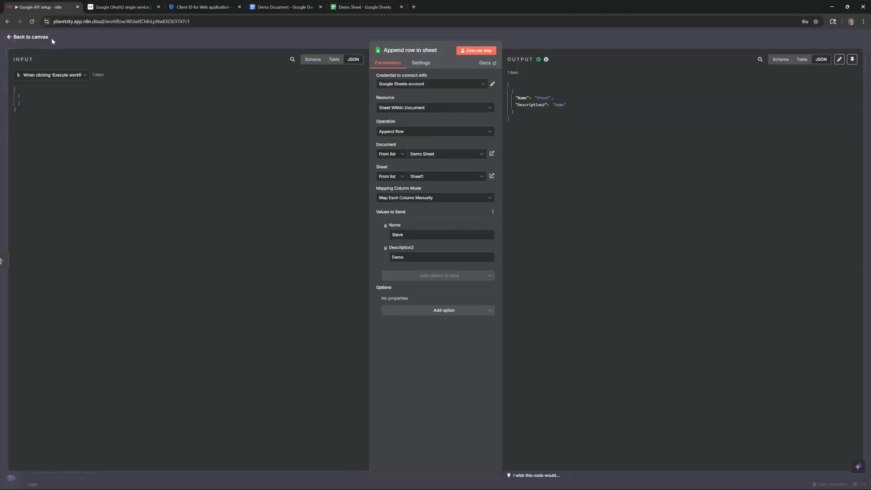
pyautogui.press('Escape')
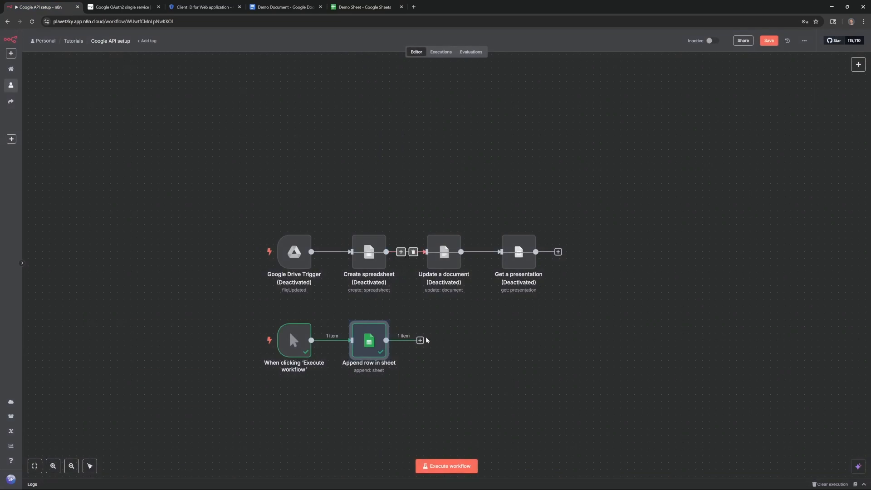